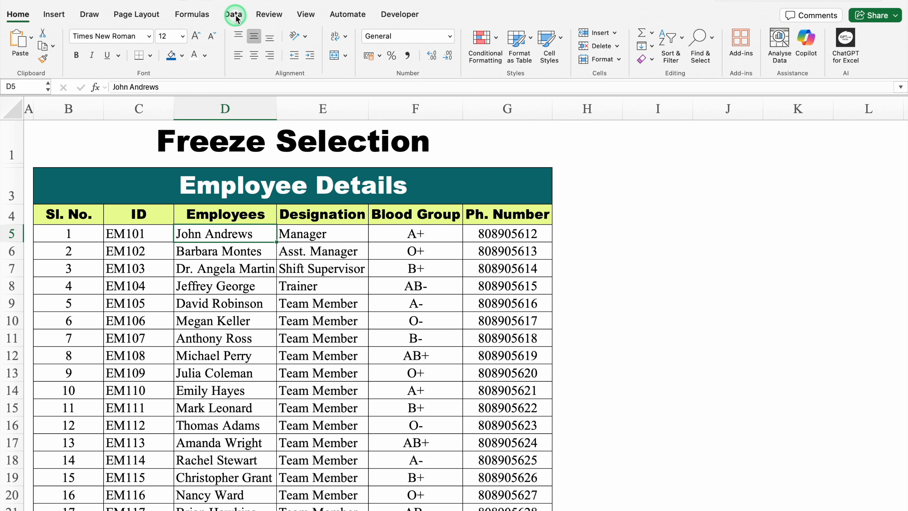
Open the ribbon customization settings, make sure the Automate entry is enabled under Main Tabs, and save.
{"action": "left_click", "coordinate": [342, 16]}
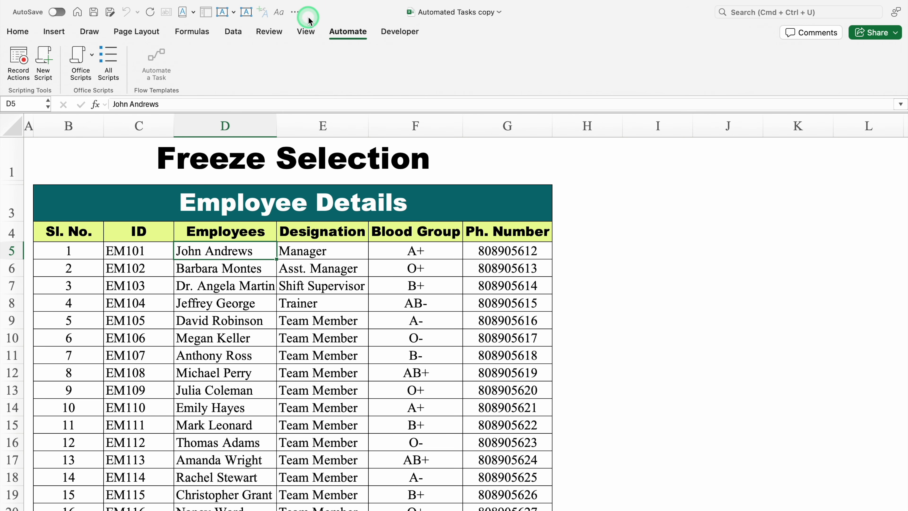
{"action": "left_click", "coordinate": [295, 14]}
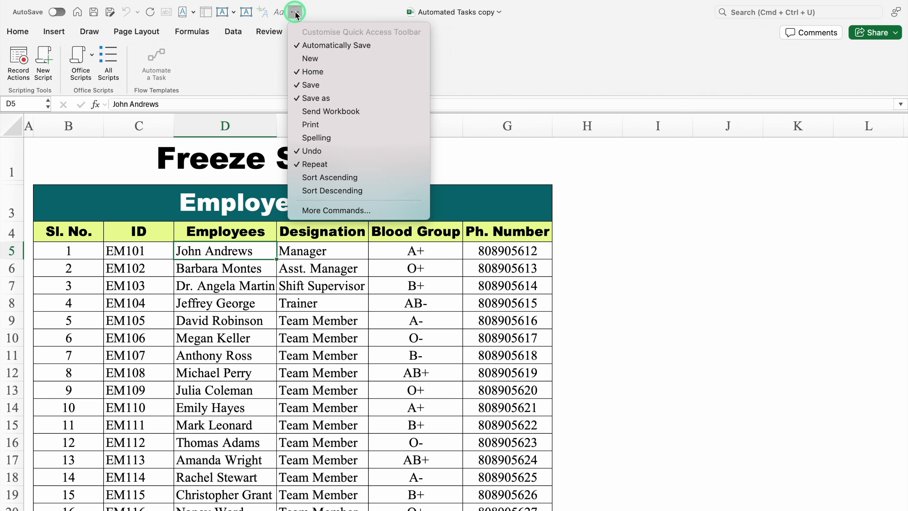
{"action": "left_click", "coordinate": [336, 211]}
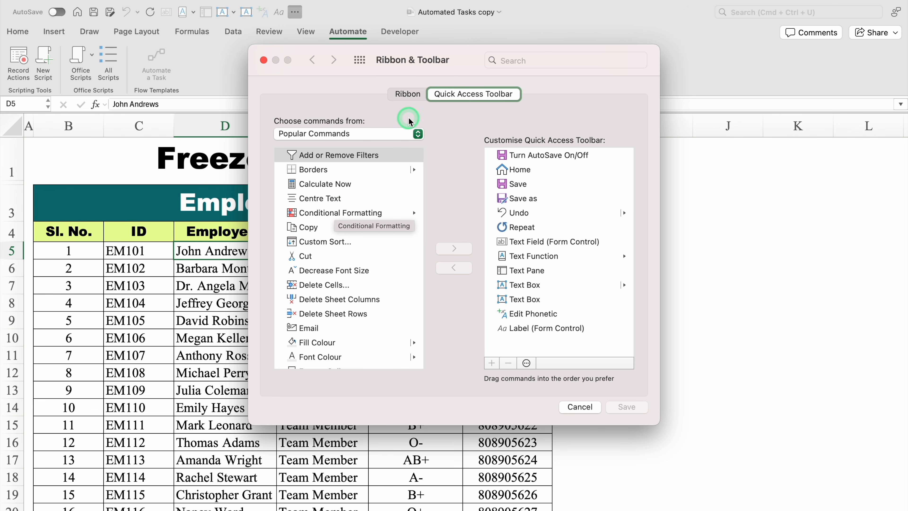
{"action": "left_click", "coordinate": [407, 94]}
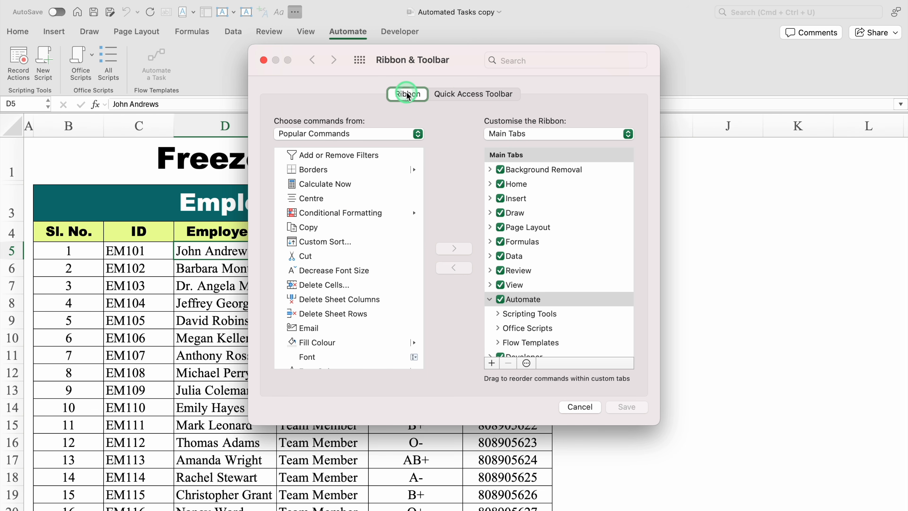
{"action": "left_click", "coordinate": [451, 96]}
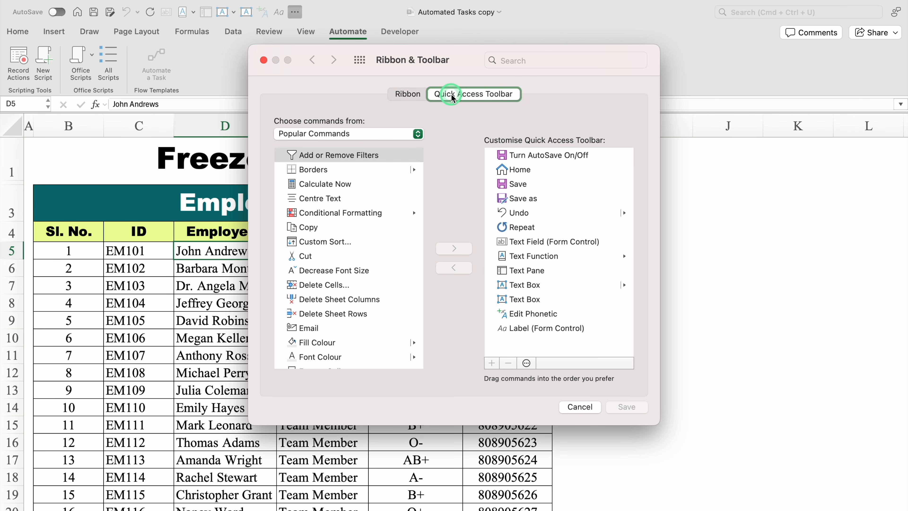
{"action": "left_click", "coordinate": [403, 94]}
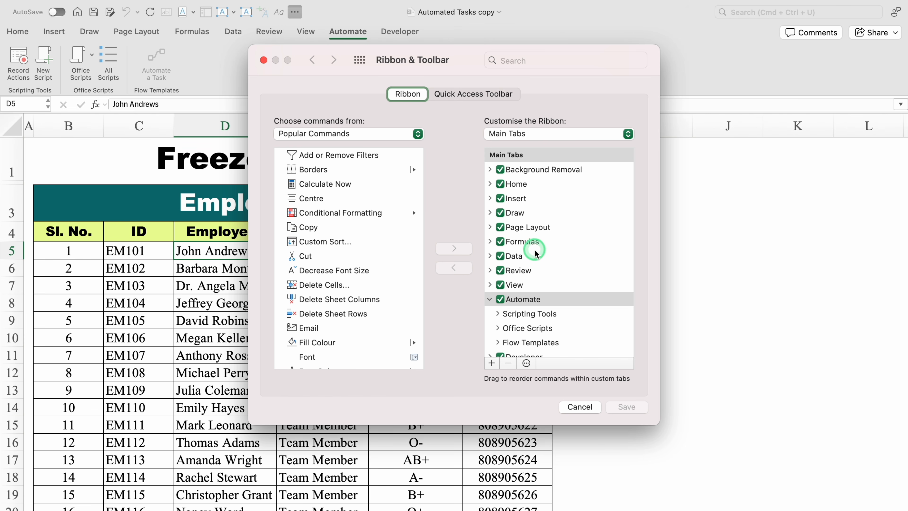
{"action": "left_click", "coordinate": [489, 299]}
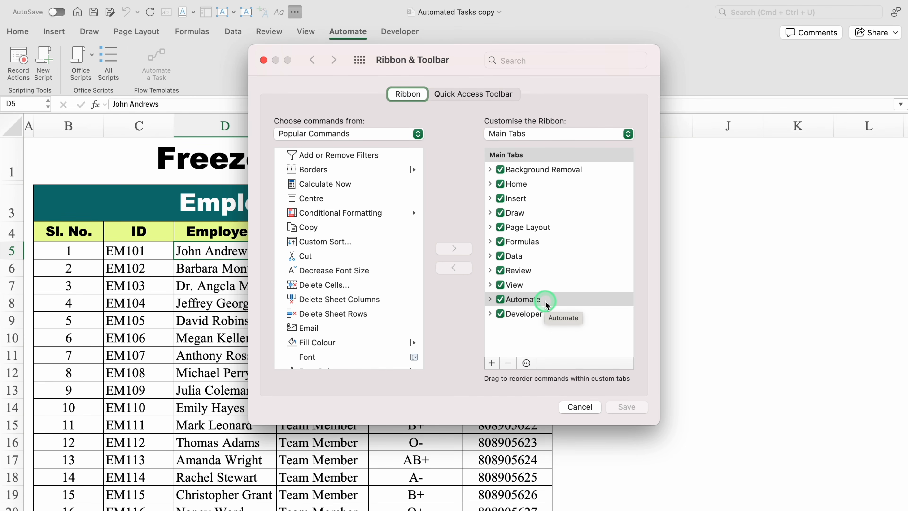
{"action": "left_click", "coordinate": [501, 301]}
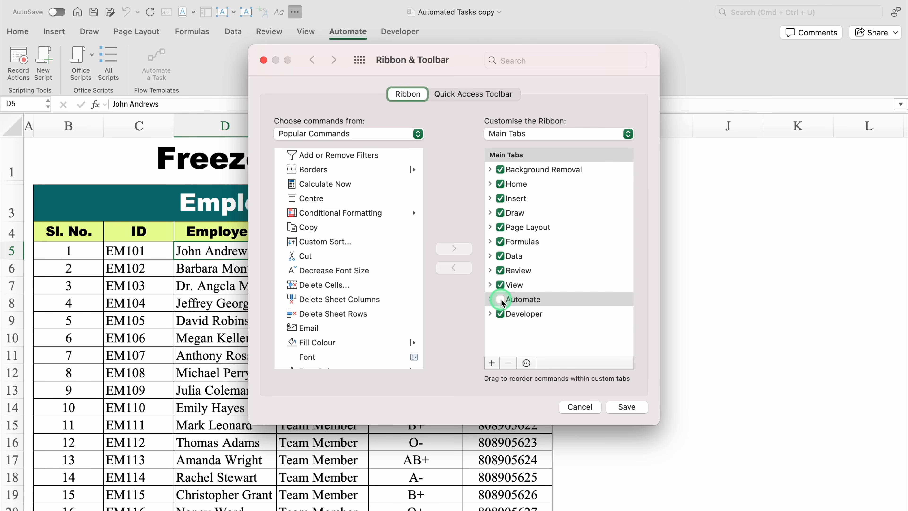
{"action": "left_click", "coordinate": [501, 300]}
{"action": "left_click", "coordinate": [627, 408]}
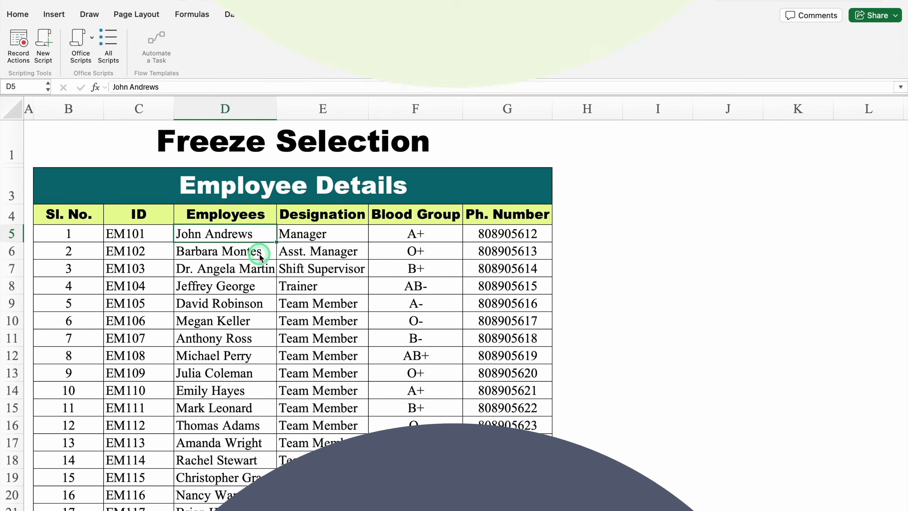
Select the header cells B4:G4 and list the sample Office Scripts in a detached, taller Code Editor window.
{"action": "left_click", "coordinate": [95, 216]}
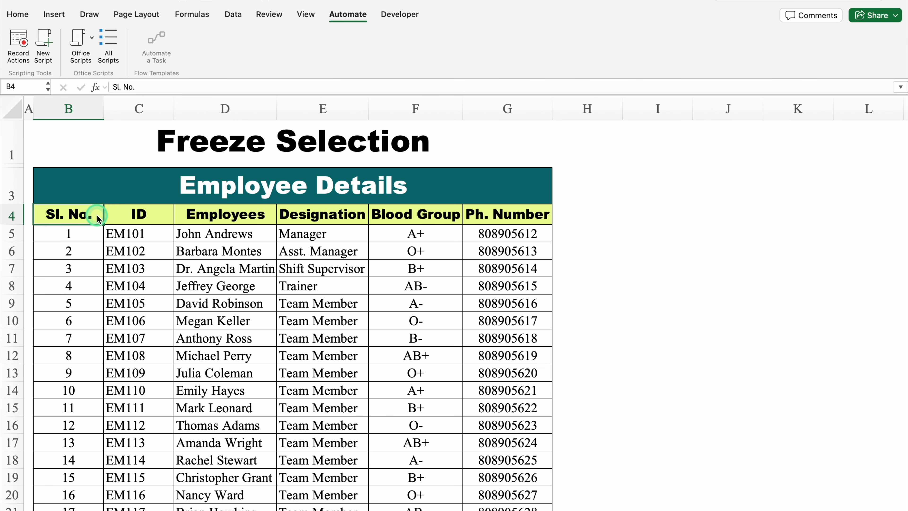
{"action": "left_click_drag", "start_coordinate": [96, 216], "coordinate": [495, 214]}
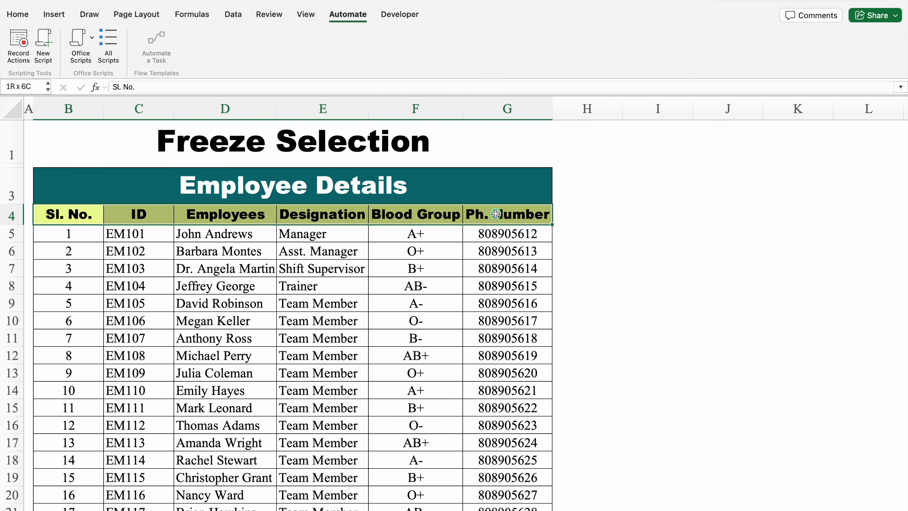
{"action": "left_click", "coordinate": [343, 17]}
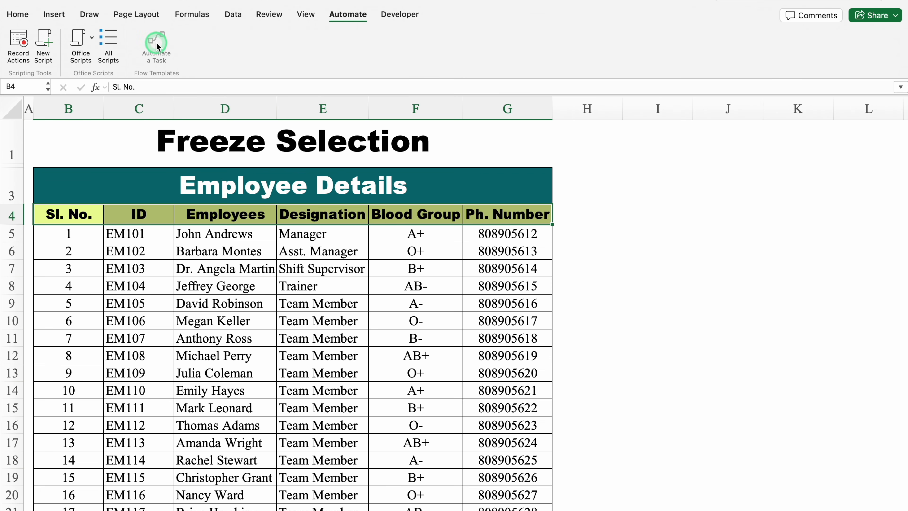
{"action": "left_click", "coordinate": [111, 46]}
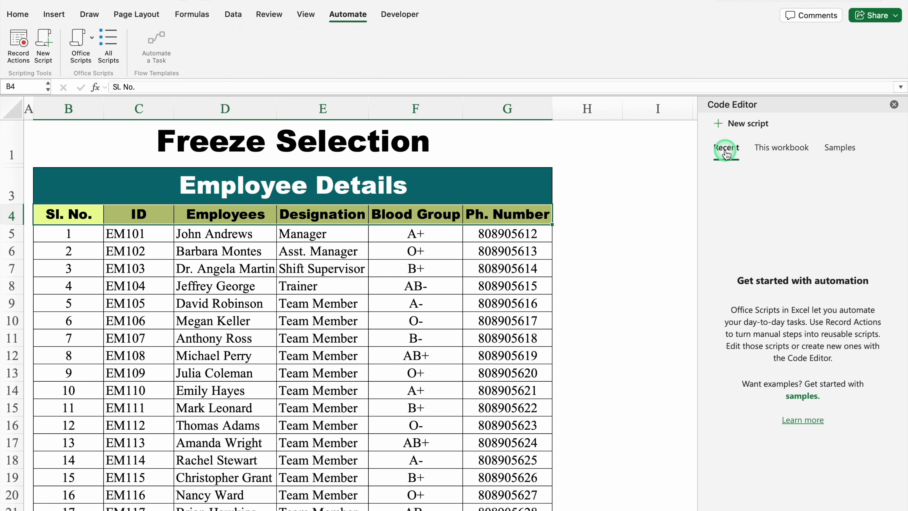
{"action": "left_click", "coordinate": [837, 150]}
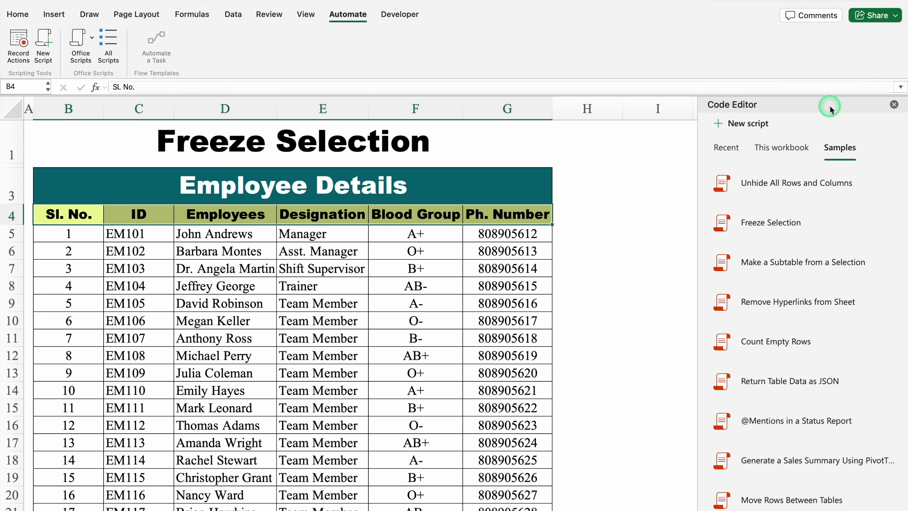
{"action": "left_click_drag", "start_coordinate": [829, 105], "coordinate": [752, 20]}
{"action": "left_click_drag", "start_coordinate": [759, 352], "coordinate": [761, 510]}
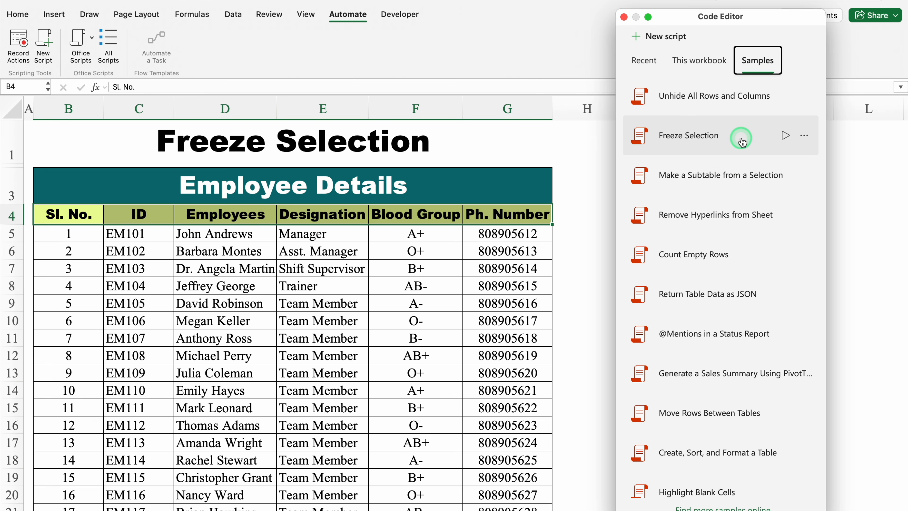
Run the Freeze Selection sample script on the selected header row and close the Code Editor.
{"action": "left_click", "coordinate": [695, 139]}
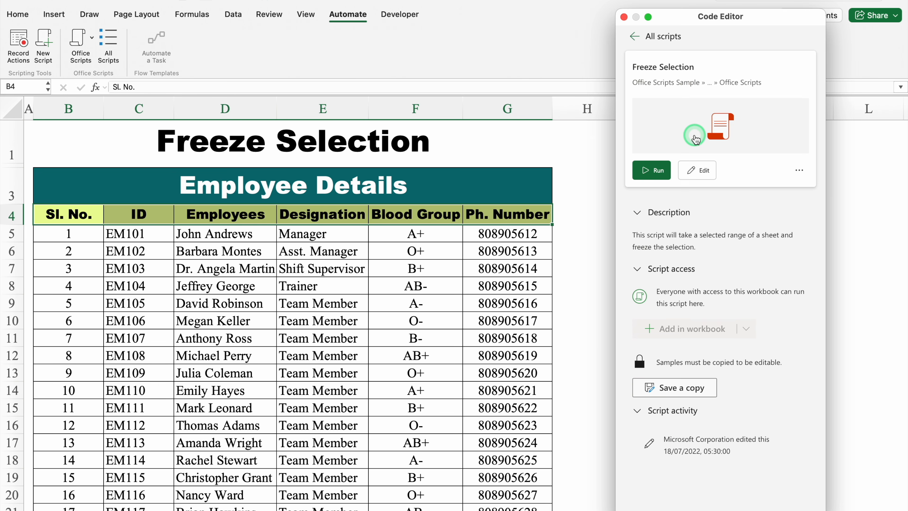
{"action": "left_click", "coordinate": [658, 179]}
{"action": "left_click", "coordinate": [657, 172]}
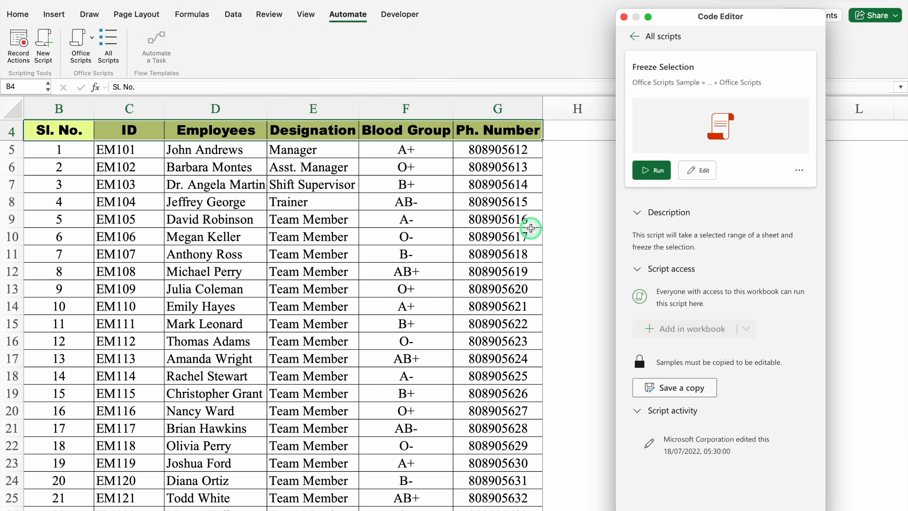
{"action": "left_click", "coordinate": [623, 17]}
Go down column H past the end of the employee table and back up to check the frozen header row.
{"action": "left_click", "coordinate": [598, 216]}
{"action": "key", "text": "Down"}
{"action": "key", "text": "Down"}
{"action": "key", "text": "Down"}
{"action": "key", "text": "Down"}
{"action": "key", "text": "Down"}
{"action": "key", "text": "Down"}
{"action": "key", "text": "Down"}
{"action": "key", "text": "Down"}
{"action": "key", "text": "Down"}
{"action": "key", "text": "Down"}
{"action": "key", "text": "Down"}
{"action": "key", "text": "Down"}
{"action": "key", "text": "Down"}
{"action": "key", "text": "Down"}
{"action": "key", "text": "Down"}
{"action": "key", "text": "Down"}
{"action": "key", "text": "Down"}
{"action": "key", "text": "Down"}
{"action": "key", "text": "Down"}
{"action": "key", "text": "Down"}
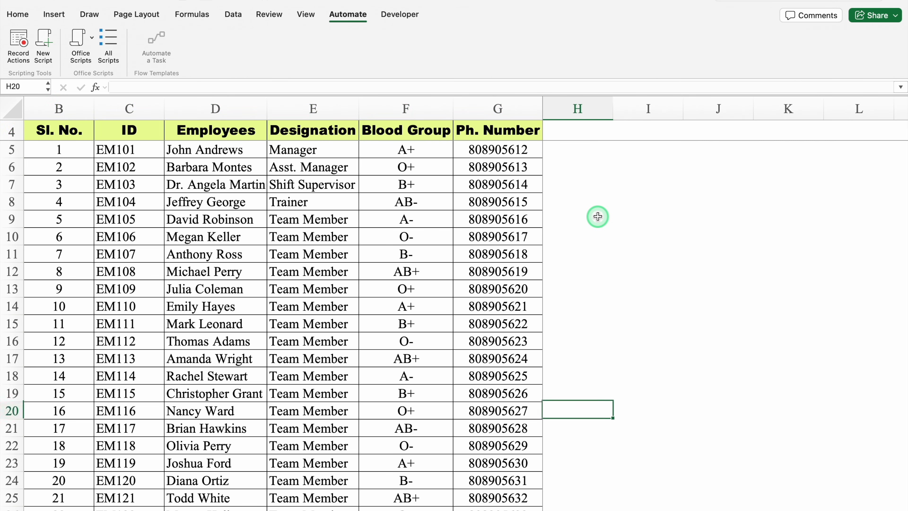
{"action": "key", "text": "Down"}
{"action": "key", "text": "Down"}
{"action": "key", "text": "Down"}
{"action": "key", "text": "Down"}
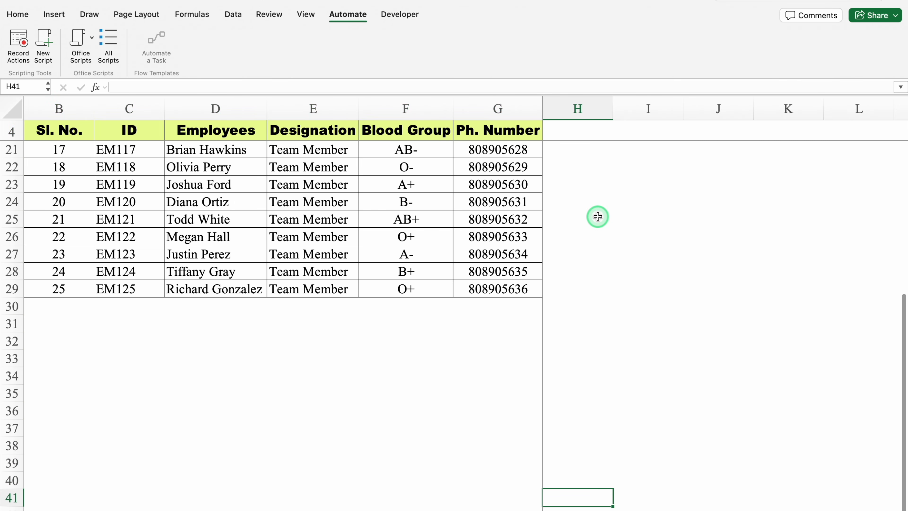
{"action": "key", "text": "Up"}
{"action": "key", "text": "Up"}
{"action": "key", "text": "Up"}
{"action": "key", "text": "Up"}
{"action": "key", "text": "Up"}
{"action": "key", "text": "Up"}
{"action": "key", "text": "Up"}
{"action": "key", "text": "Up"}
{"action": "key", "text": "Up"}
{"action": "key", "text": "Up"}
{"action": "key", "text": "Up"}
{"action": "key", "text": "Up"}
{"action": "key", "text": "Up"}
{"action": "key", "text": "Up"}
{"action": "key", "text": "Up"}
{"action": "key", "text": "Up"}
{"action": "key", "text": "Up"}
{"action": "key", "text": "Up"}
{"action": "key", "text": "Up"}
{"action": "key", "text": "Up"}
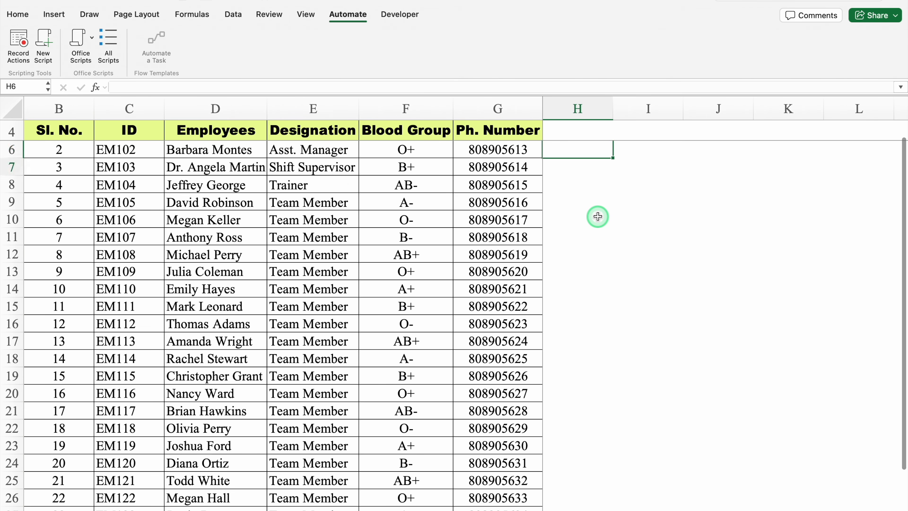
{"action": "key", "text": "Up"}
{"action": "key", "text": "Up"}
{"action": "key", "text": "Up"}
{"action": "key", "text": "Up"}
{"action": "key", "text": "Up"}
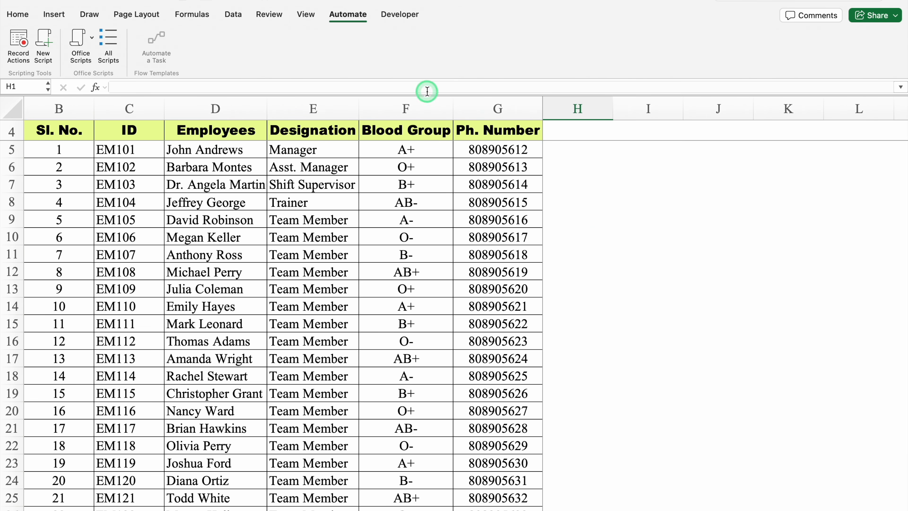
Unfreeze the panes and return to the beginning of the Freeze Selection sheet.
{"action": "left_click", "coordinate": [308, 14]}
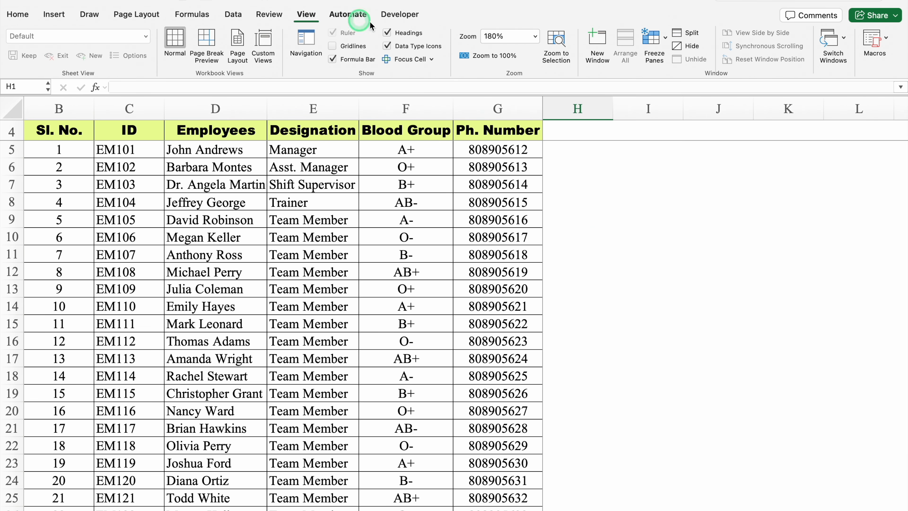
{"action": "left_click", "coordinate": [656, 39]}
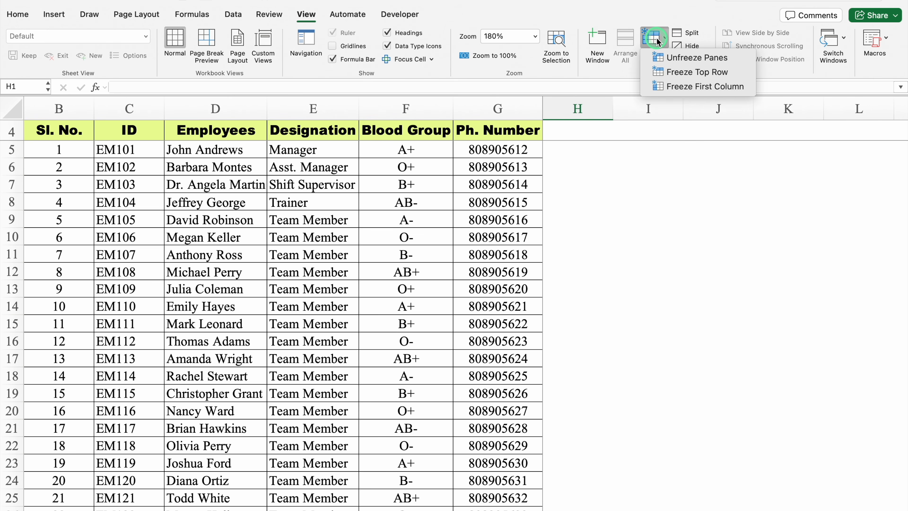
{"action": "left_click", "coordinate": [695, 59]}
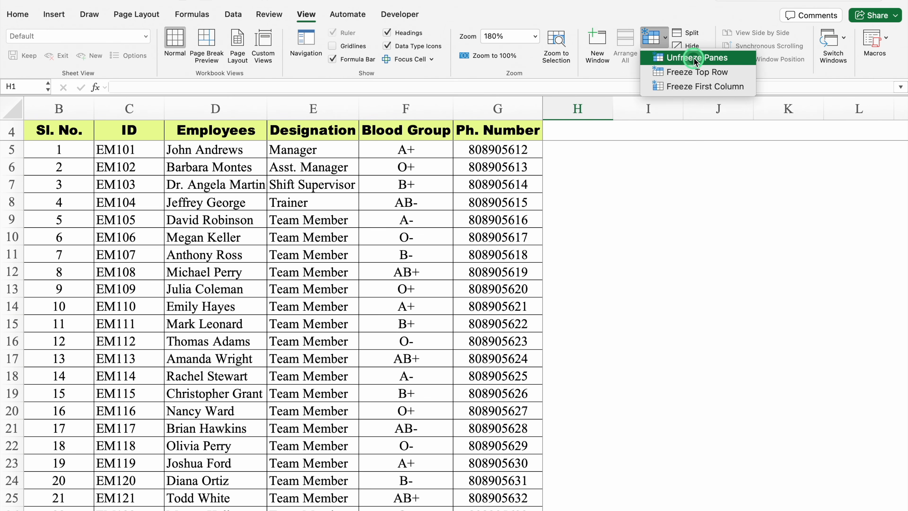
{"action": "left_click", "coordinate": [632, 177]}
{"action": "key", "text": "Up"}
{"action": "key", "text": "Up"}
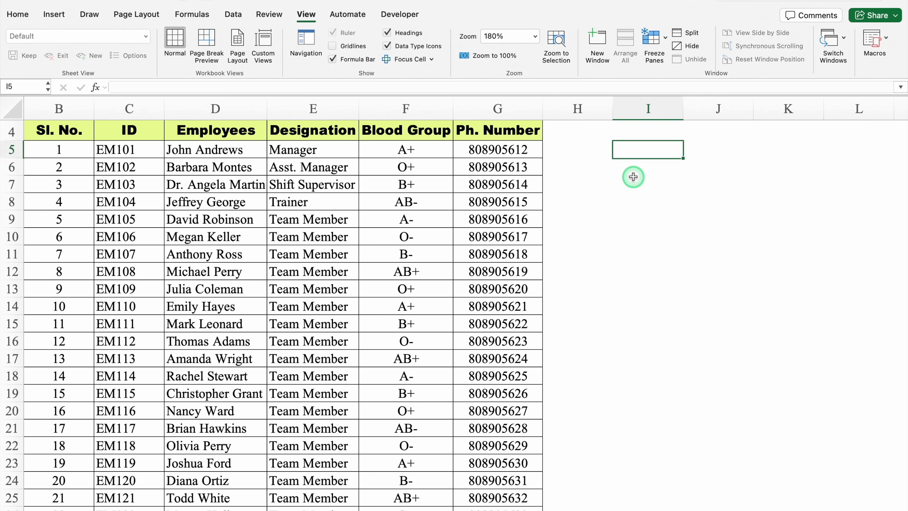
{"action": "key", "text": "Up"}
{"action": "key", "text": "Up"}
{"action": "key", "text": "Up"}
{"action": "key", "text": "Up"}
{"action": "scroll", "coordinate": [452, 508], "scroll_direction": "left", "scroll_amount": 1}
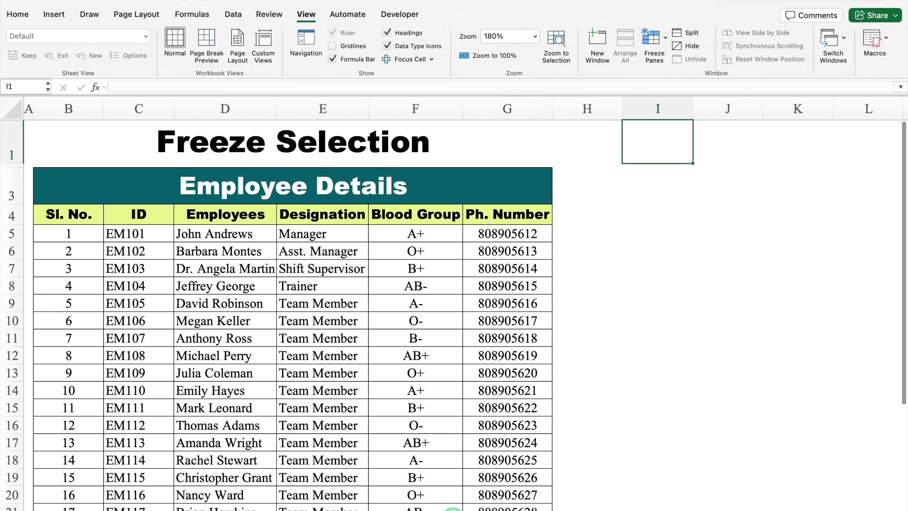
Select the entire Home table, B3:H19, on the sheet titled Highlight Blank Cells.
{"action": "left_click", "coordinate": [653, 244]}
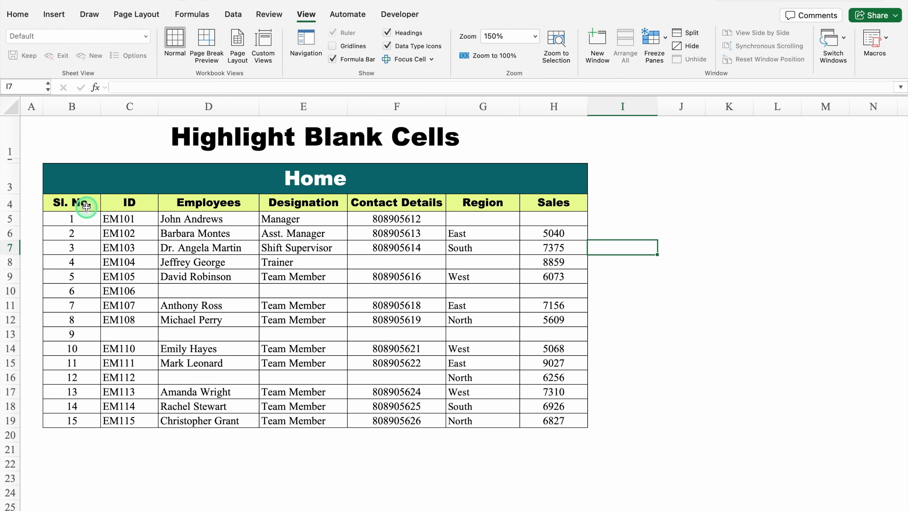
{"action": "left_click", "coordinate": [206, 235]}
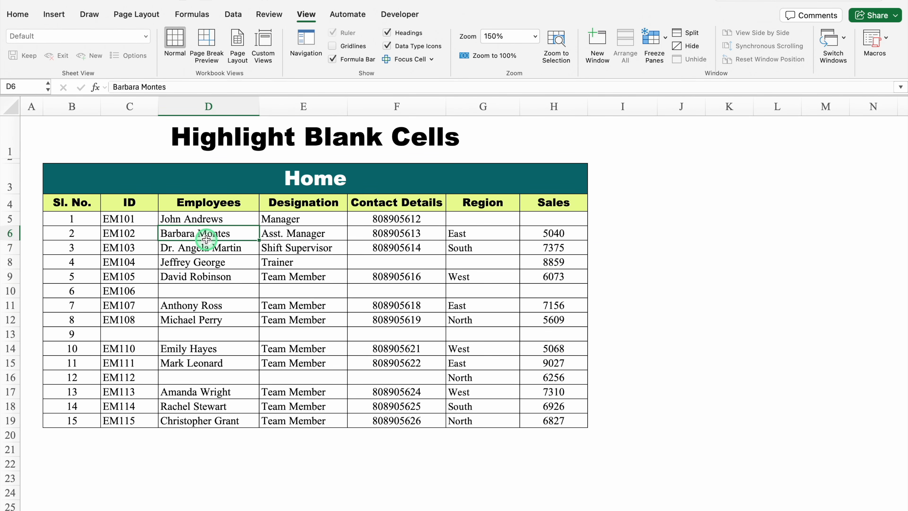
{"action": "key", "text": "super+a"}
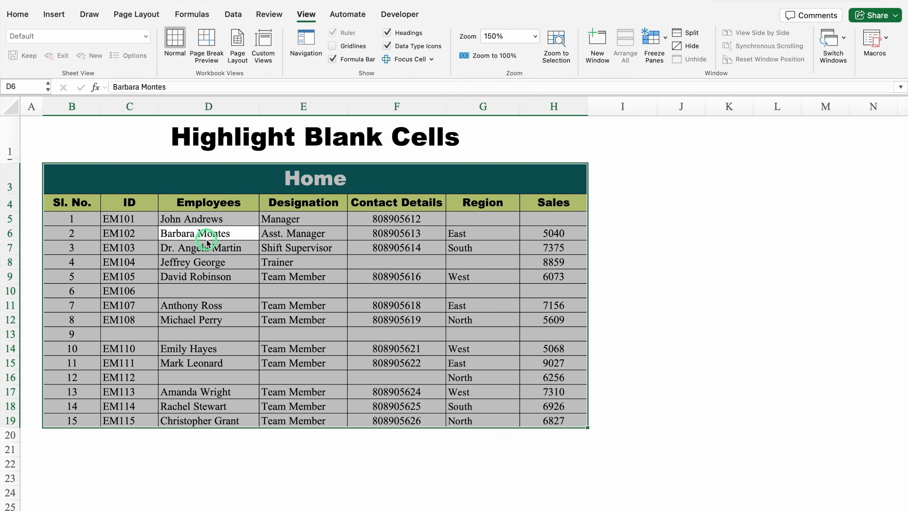
Show the sample Office Scripts in the Code Editor, detached as a floating window and enlarged vertically.
{"action": "left_click", "coordinate": [348, 15]}
{"action": "left_click", "coordinate": [110, 40]}
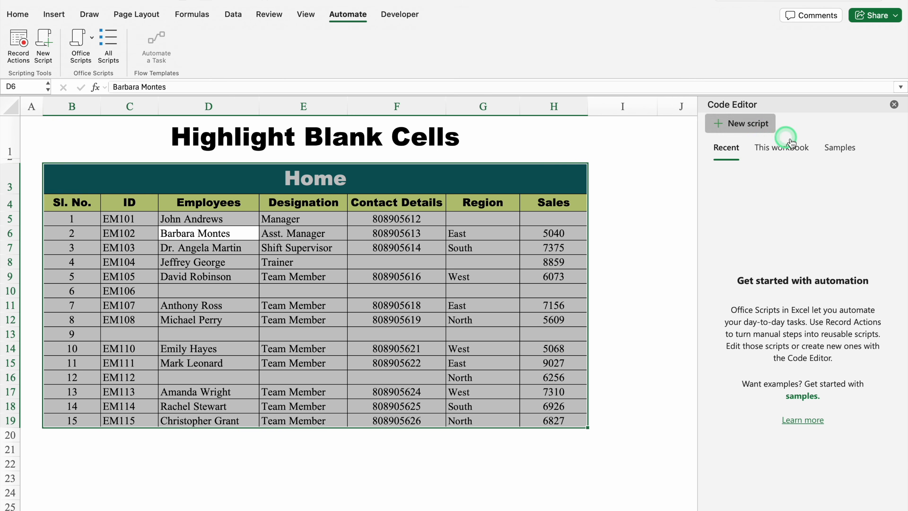
{"action": "left_click", "coordinate": [837, 150]}
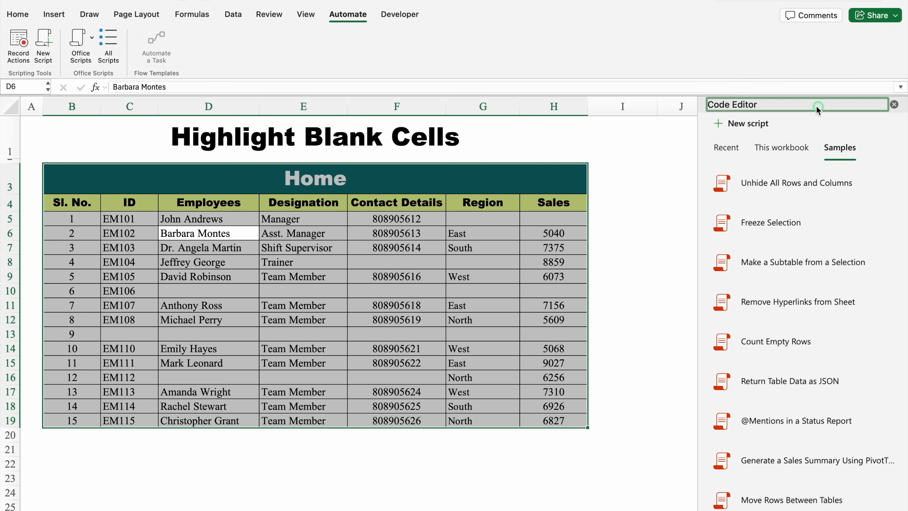
{"action": "left_click_drag", "start_coordinate": [816, 107], "coordinate": [805, 24]}
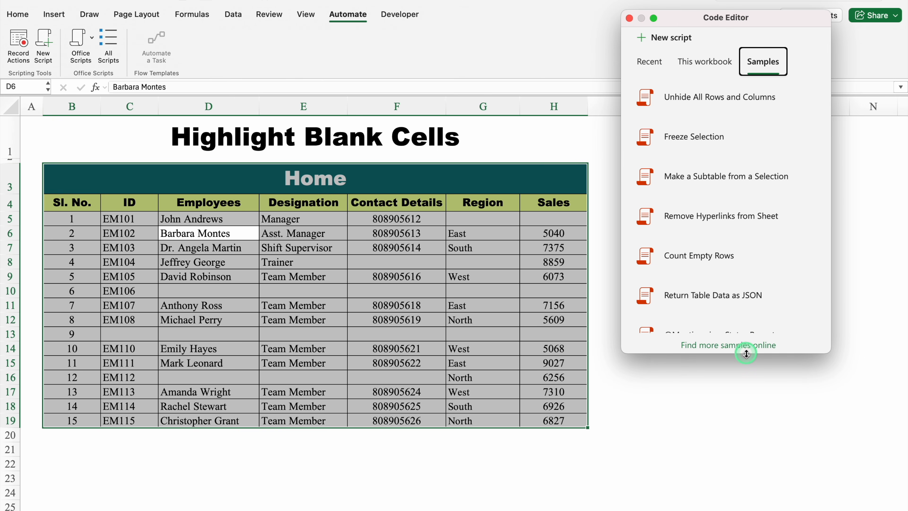
{"action": "left_click_drag", "start_coordinate": [745, 352], "coordinate": [744, 503]}
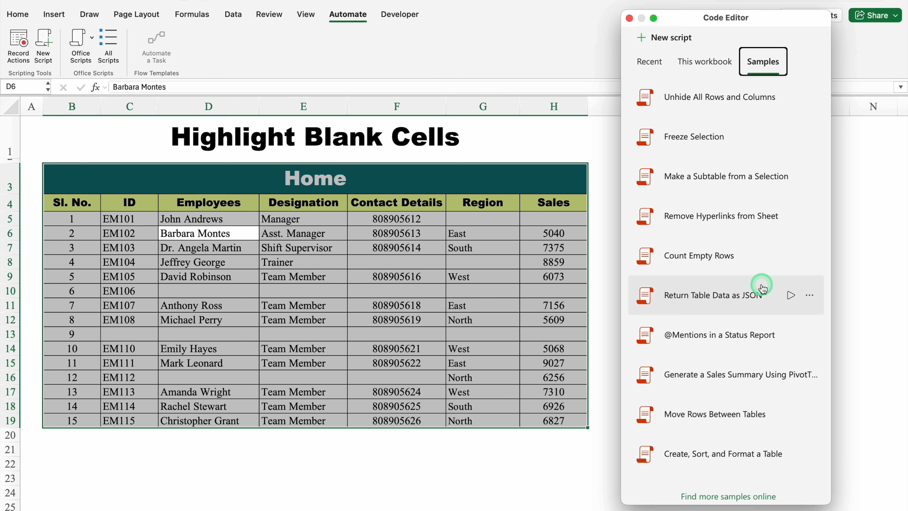
Run the Highlight Blank Cells sample script on the selected table.
{"action": "left_click_drag", "start_coordinate": [762, 288], "coordinate": [788, 491]}
{"action": "left_click", "coordinate": [628, 345]}
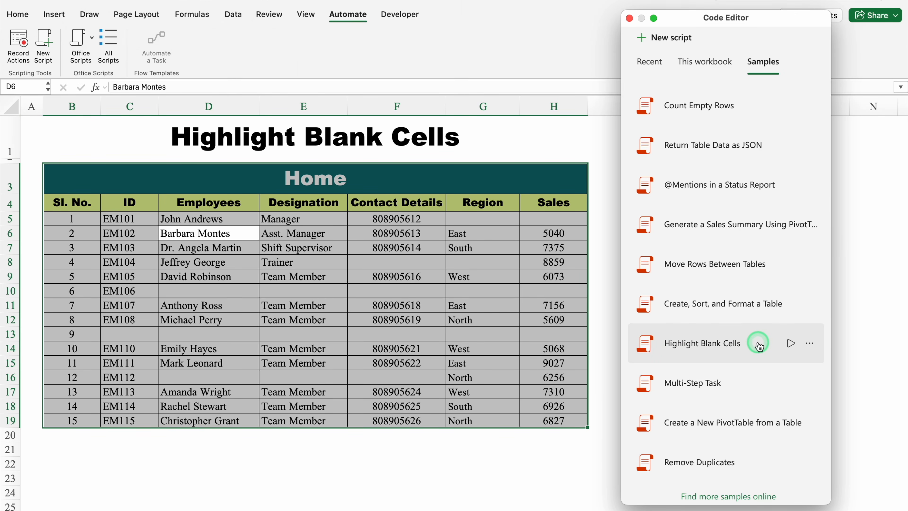
{"action": "left_click", "coordinate": [790, 344]}
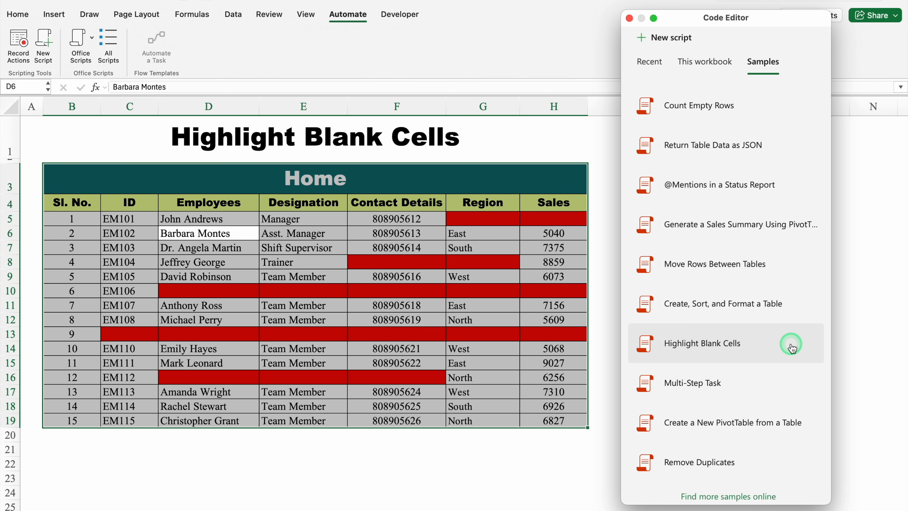
Edit the Highlight Blank Cells sample script so its conditional fill colour is "Yellow" and run it on the selected table.
{"action": "left_click", "coordinate": [701, 346]}
{"action": "left_click", "coordinate": [704, 173]}
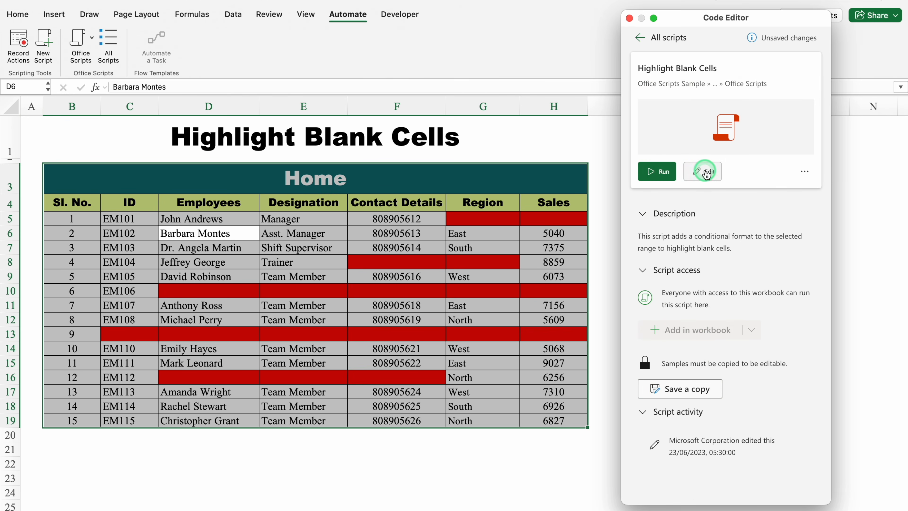
{"action": "scroll", "coordinate": [705, 174], "scroll_direction": "down", "scroll_amount": 5}
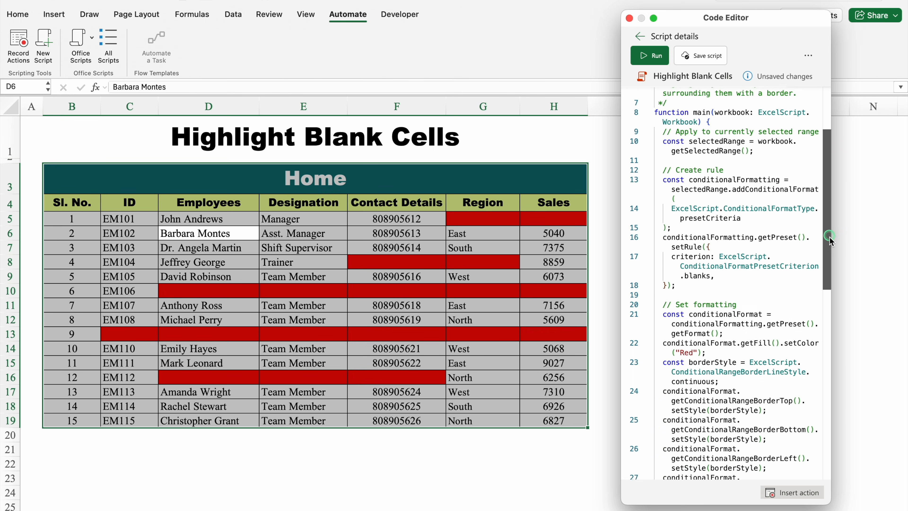
{"action": "left_click", "coordinate": [693, 255]}
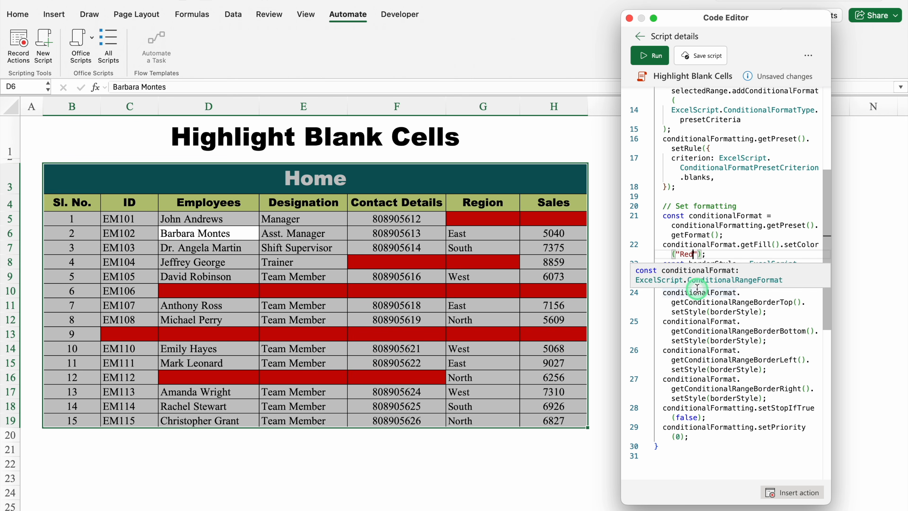
{"action": "key", "text": "BackSpace"}
{"action": "key", "text": "BackSpace"}
{"action": "type", "text": "Yellow"}
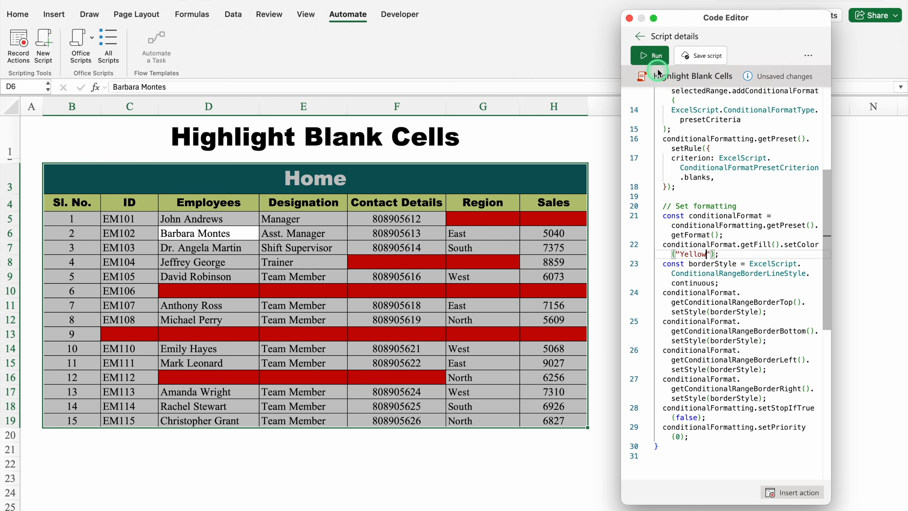
{"action": "left_click", "coordinate": [653, 57]}
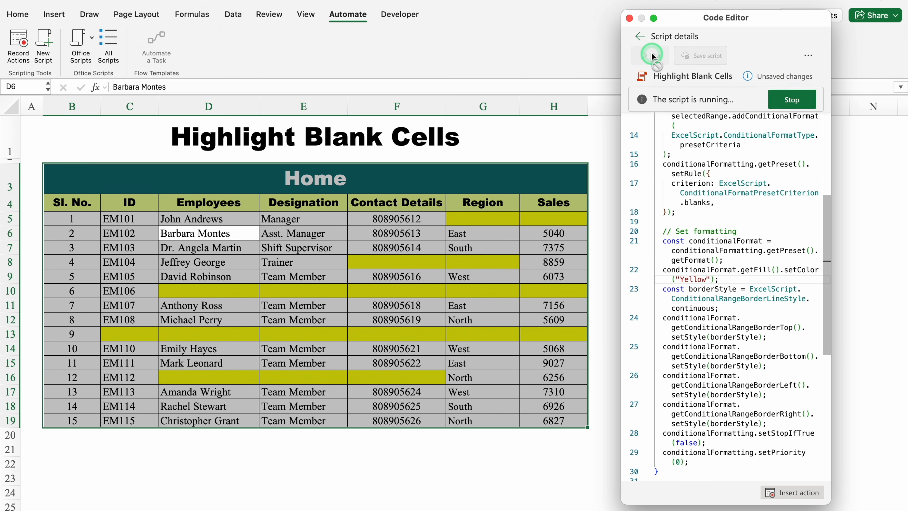
Set the script's conditional fill colour to "Green", run it again, and close the Code Editor.
{"action": "left_click", "coordinate": [730, 249]}
{"action": "key", "text": "BackSpace"}
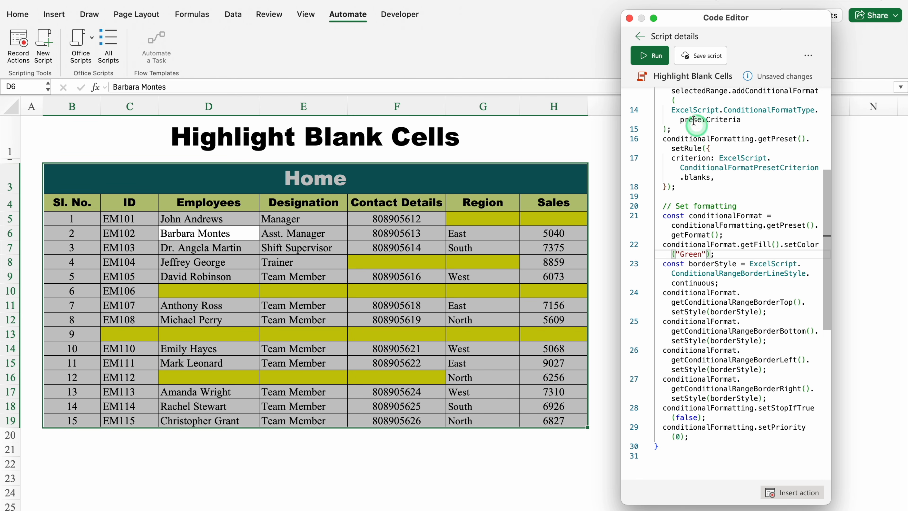
{"action": "left_click", "coordinate": [655, 57]}
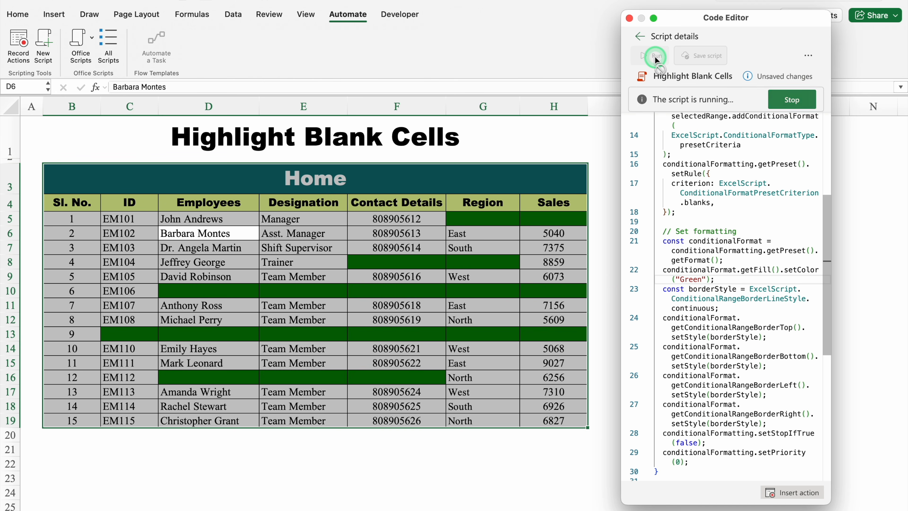
{"action": "left_click", "coordinate": [586, 454]}
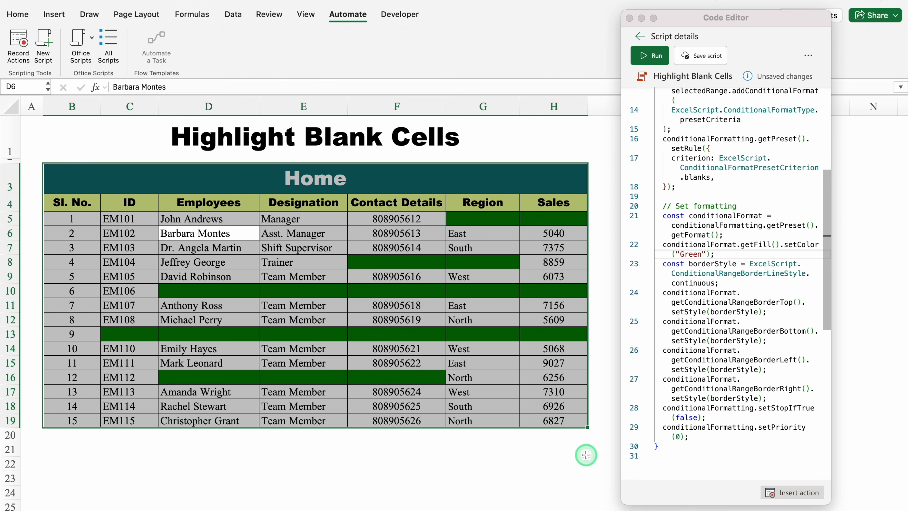
{"action": "left_click", "coordinate": [629, 18]}
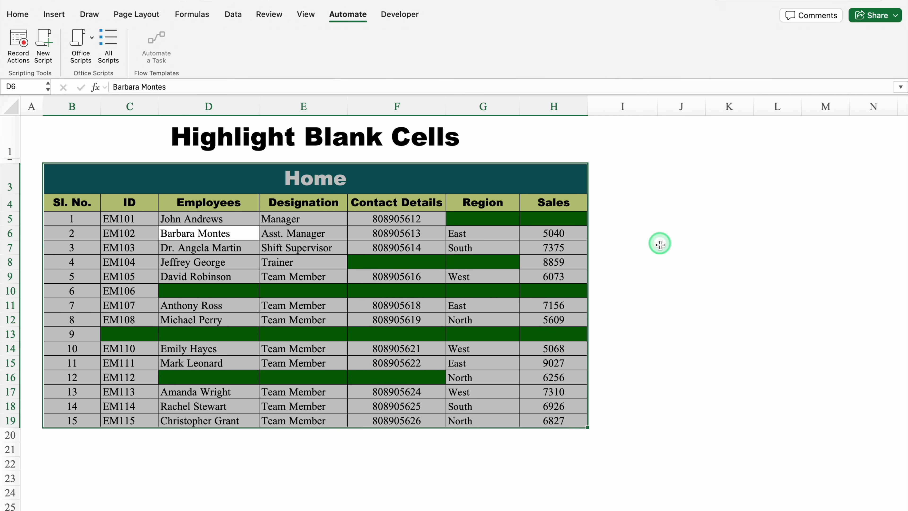
{"action": "left_click", "coordinate": [663, 250]}
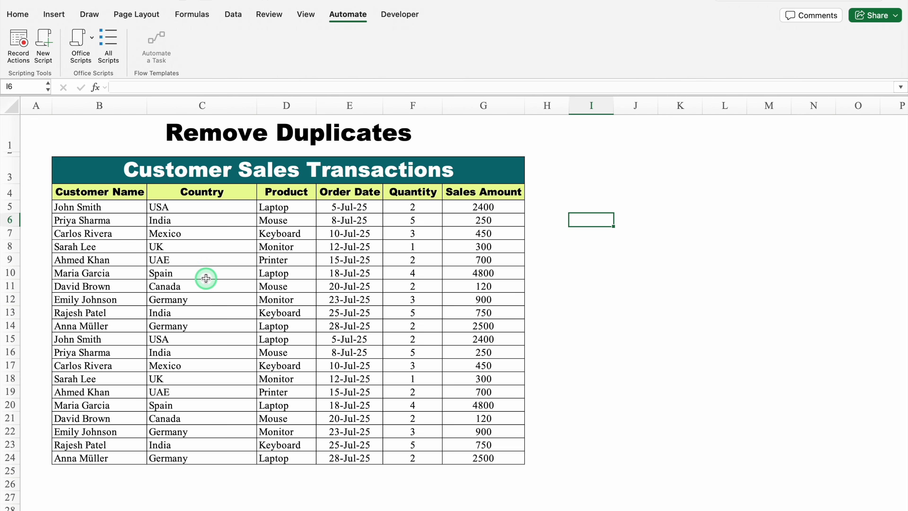
Run the Remove Duplicates sample script on B4:G24 of Customer Sales Transactions from a floating, vertically enlarged Code Editor.
{"action": "left_click_drag", "start_coordinate": [136, 190], "coordinate": [476, 459]}
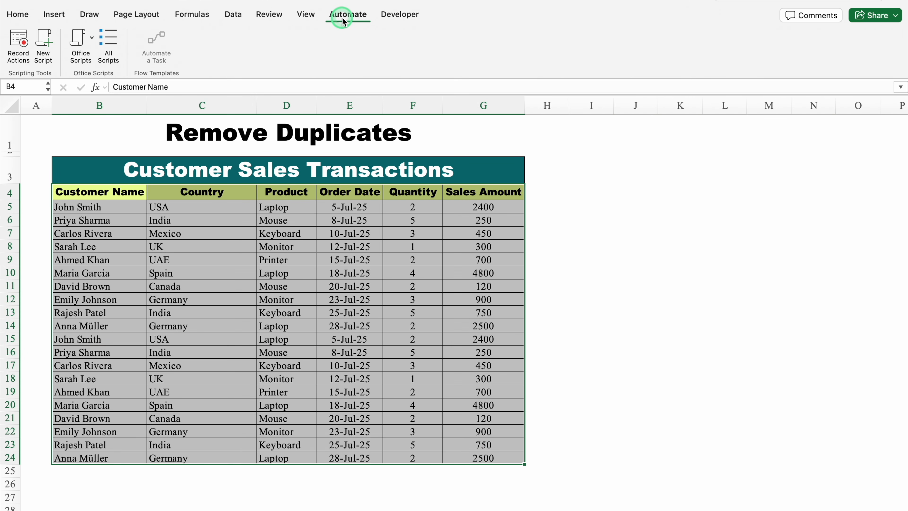
{"action": "left_click", "coordinate": [113, 42]}
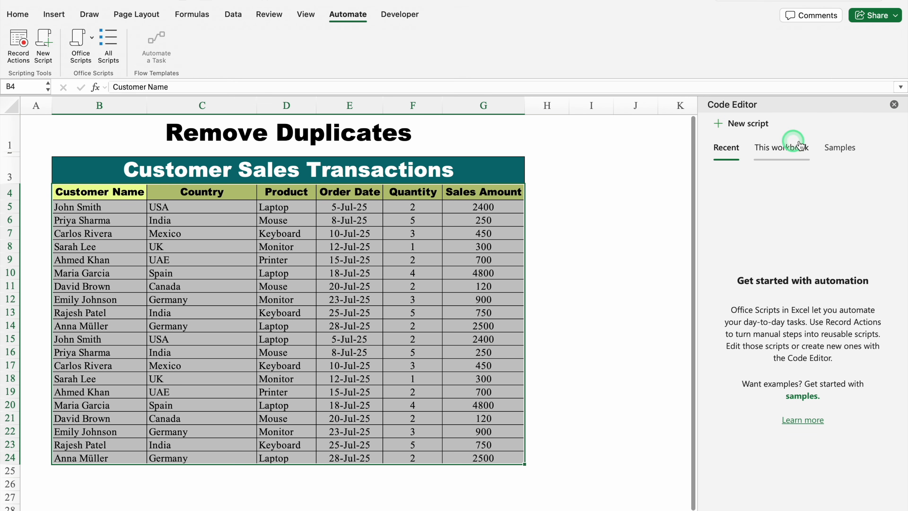
{"action": "left_click", "coordinate": [837, 150]}
{"action": "left_click_drag", "start_coordinate": [833, 105], "coordinate": [747, 19]}
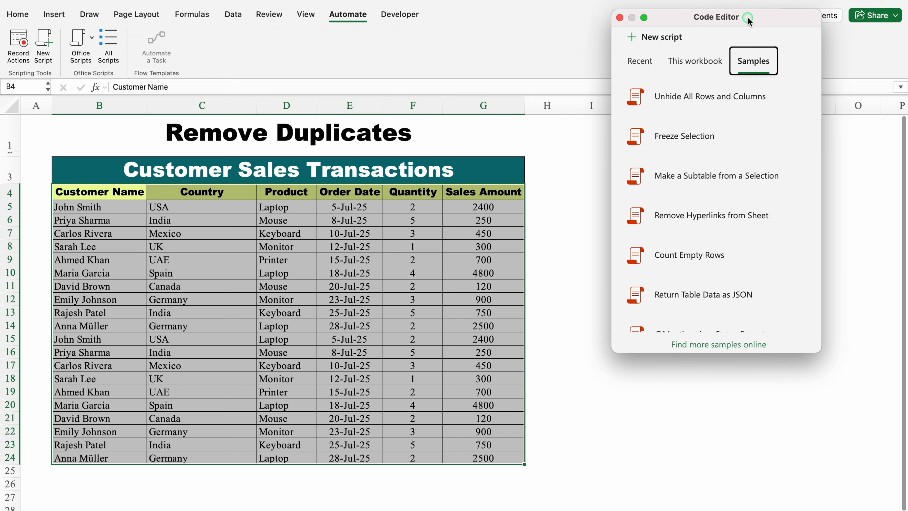
{"action": "double_click", "coordinate": [744, 352]}
{"action": "left_click_drag", "start_coordinate": [768, 313], "coordinate": [770, 483]}
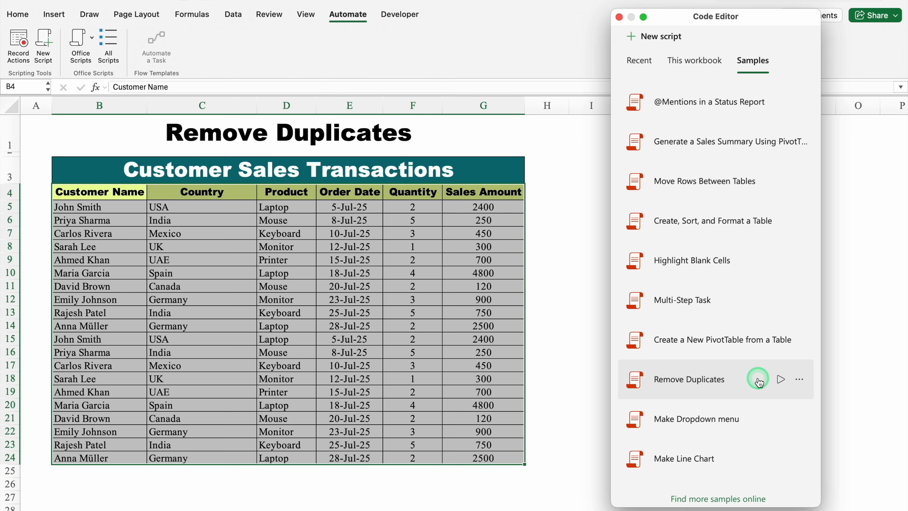
{"action": "left_click", "coordinate": [780, 379]}
{"action": "left_click", "coordinate": [471, 393]}
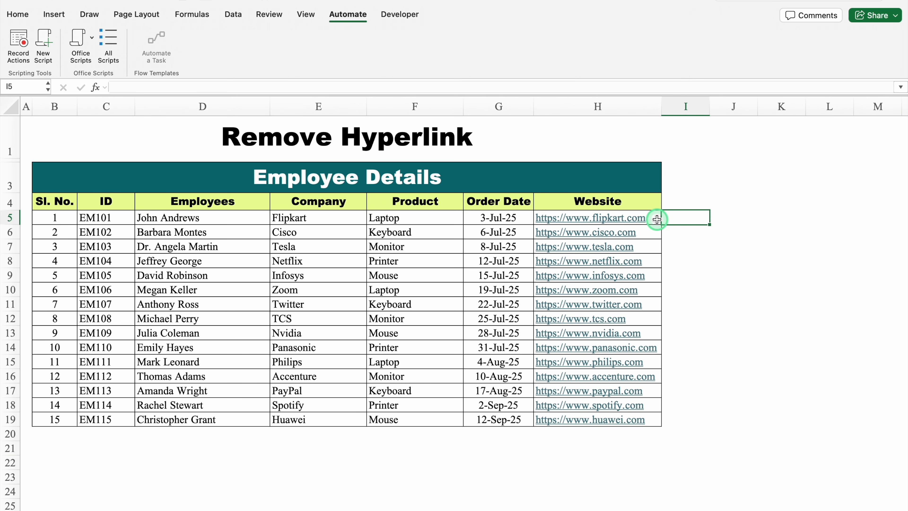
Select the entire Employee Details table, B3:H19, and run the Remove Hyperlinks from Sheet sample script.
{"action": "left_click", "coordinate": [439, 256]}
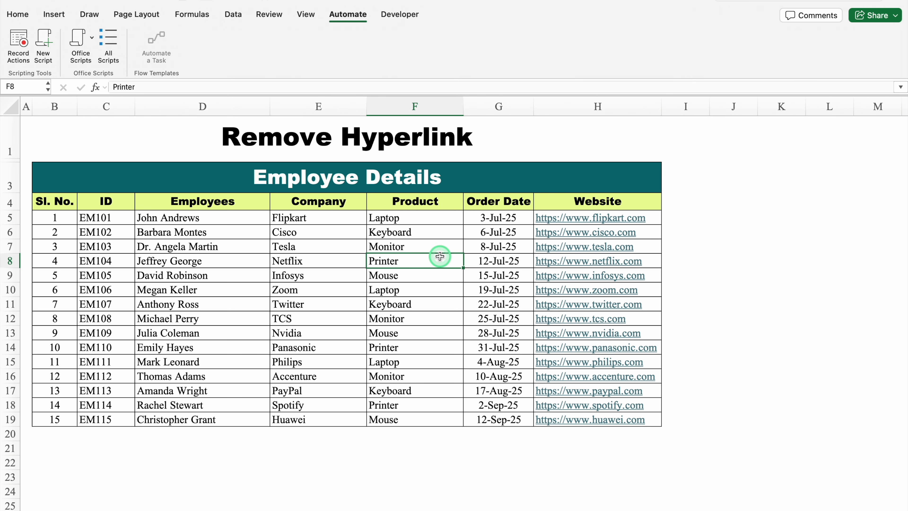
{"action": "key", "text": "super+a"}
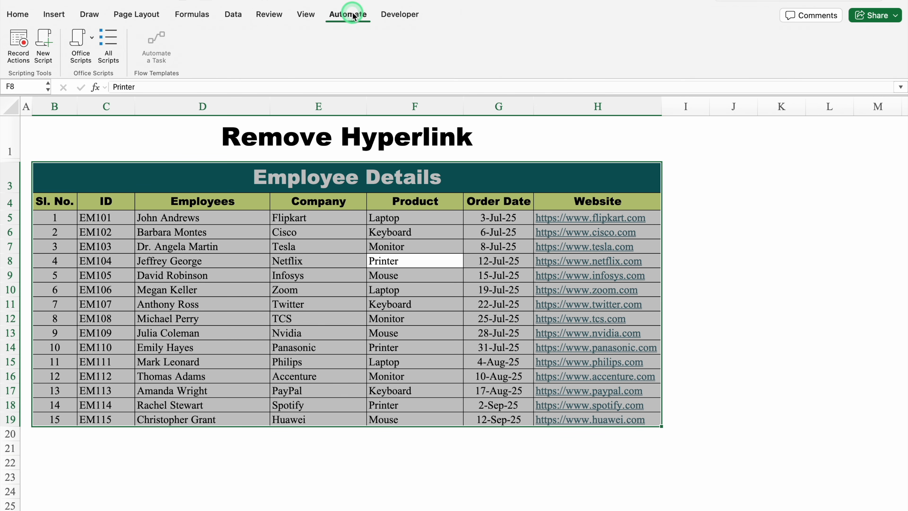
{"action": "left_click", "coordinate": [111, 41]}
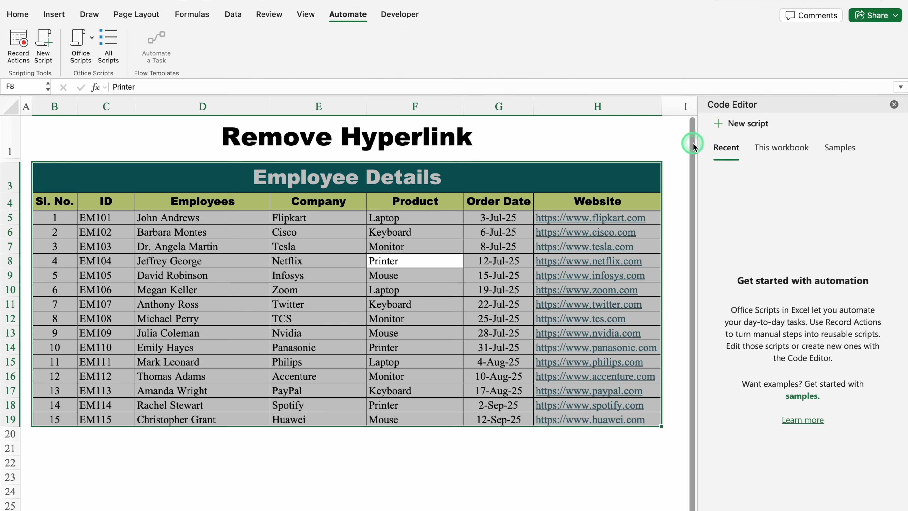
{"action": "left_click", "coordinate": [843, 148]}
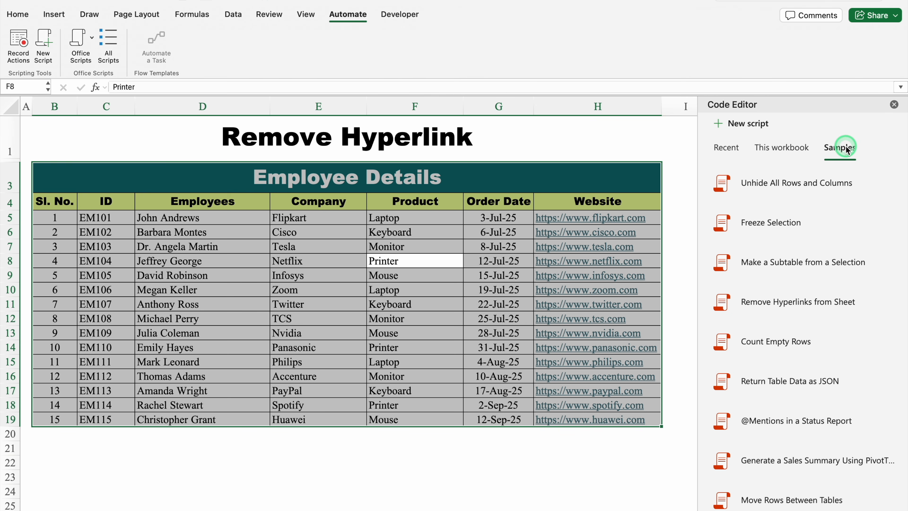
{"action": "mouse_move", "coordinate": [870, 303]}
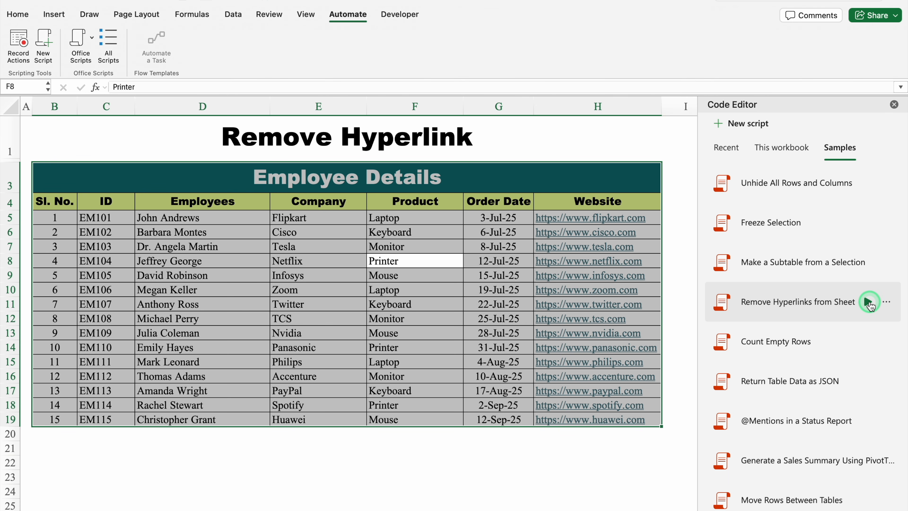
{"action": "left_click", "coordinate": [869, 303]}
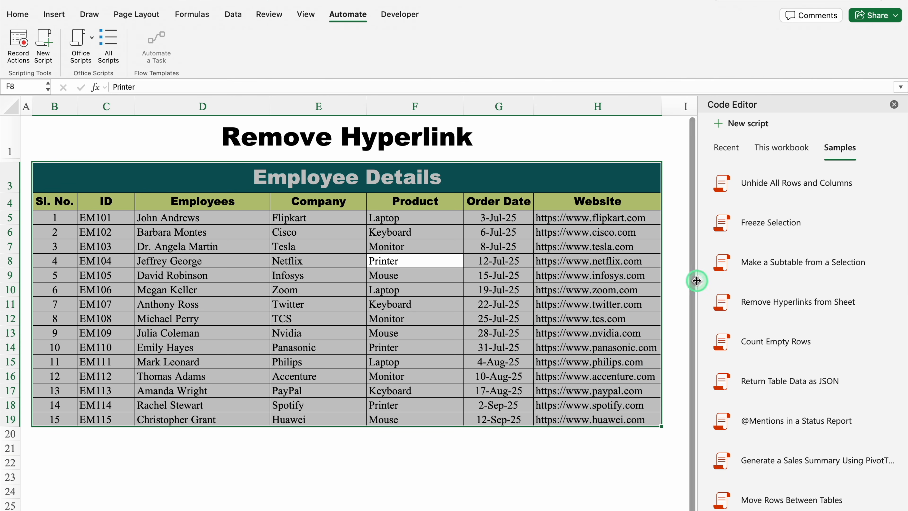
Examine several addresses in the Website column to check whether any still act as hyperlinks.
{"action": "left_click", "coordinate": [617, 261]}
{"action": "left_click", "coordinate": [607, 234]}
{"action": "left_click", "coordinate": [608, 258]}
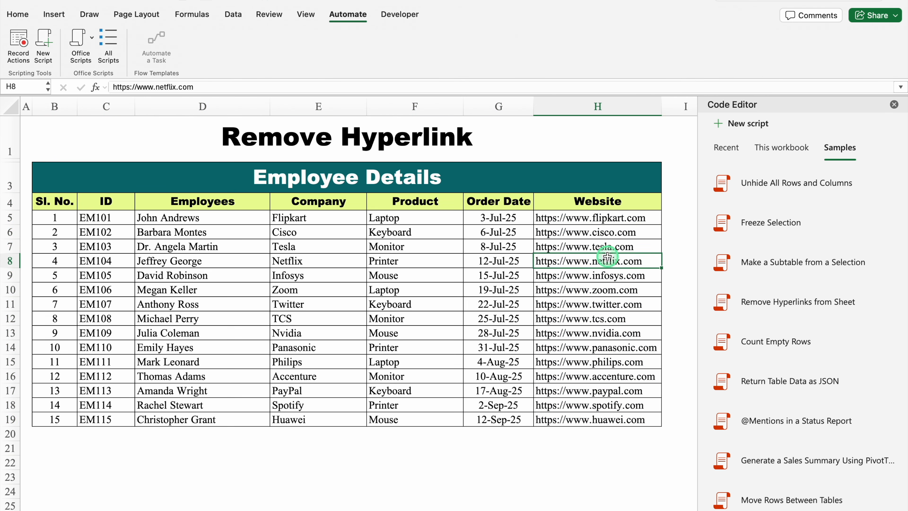
{"action": "left_click", "coordinate": [613, 290]}
{"action": "left_click", "coordinate": [612, 304]}
{"action": "left_click", "coordinate": [612, 332]}
{"action": "left_click", "coordinate": [600, 230]}
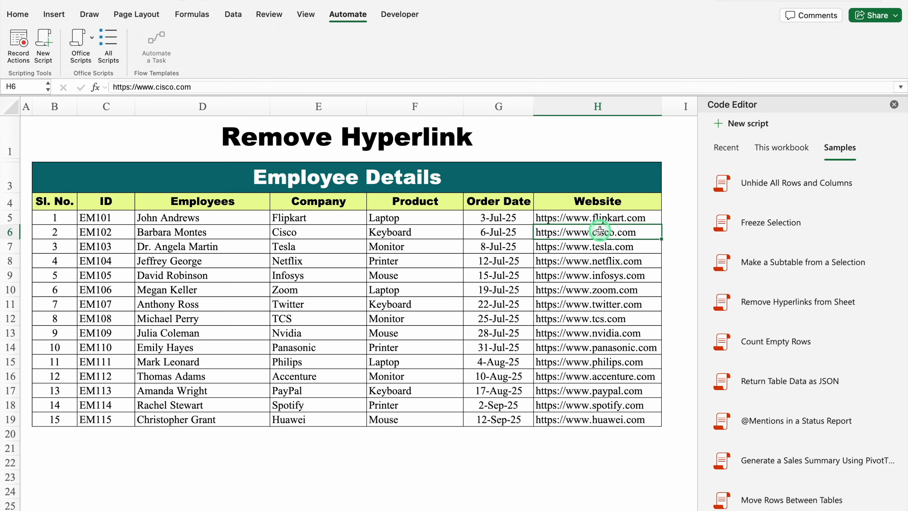
{"action": "left_click", "coordinate": [602, 251]}
{"action": "left_click", "coordinate": [609, 275]}
{"action": "left_click", "coordinate": [613, 304]}
{"action": "left_click", "coordinate": [617, 333]}
{"action": "left_click", "coordinate": [616, 375]}
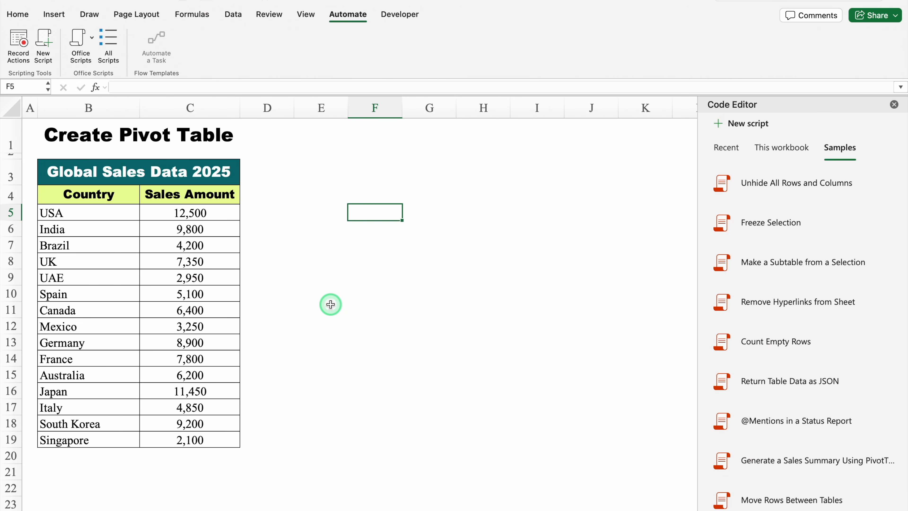
Select the Global Sales Data 2025 range B4:C19 and run the Generate a Sales Summary Using PivotTables sample script.
{"action": "left_click_drag", "start_coordinate": [82, 196], "coordinate": [205, 438]}
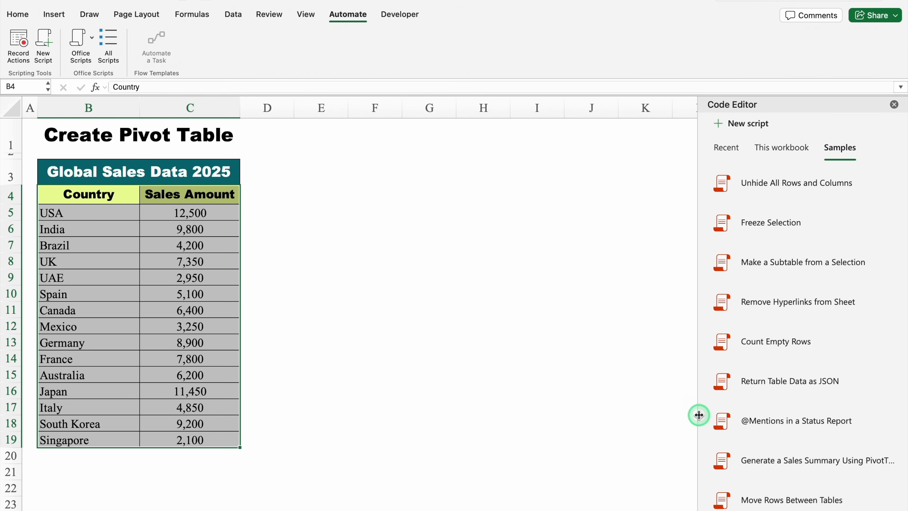
{"action": "left_click_drag", "start_coordinate": [697, 416], "coordinate": [626, 421]}
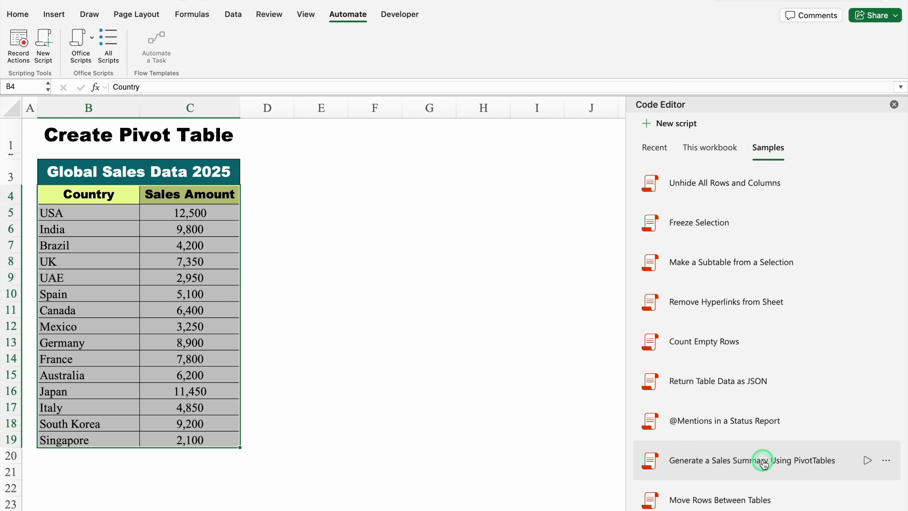
{"action": "left_click", "coordinate": [777, 463]}
{"action": "left_click_drag", "start_coordinate": [622, 245], "coordinate": [745, 249]}
{"action": "left_click", "coordinate": [785, 269]}
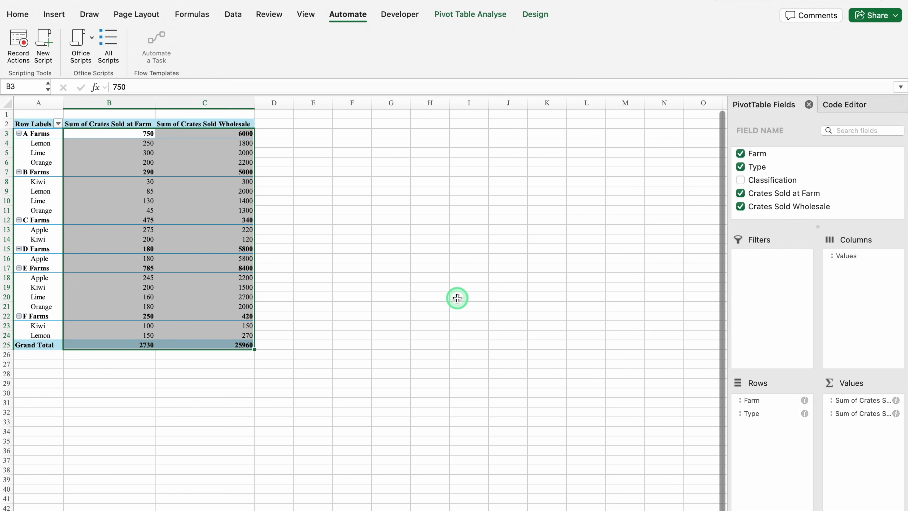
{"action": "left_click", "coordinate": [313, 219]}
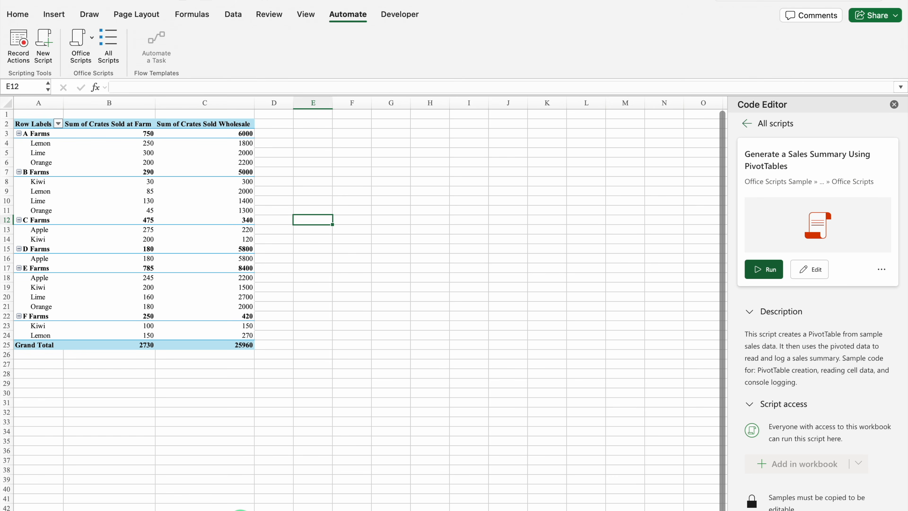
Return to the sheet titled Create Pivot Table and convert B4:C19 into a table with headers.
{"action": "left_click", "coordinate": [240, 510]}
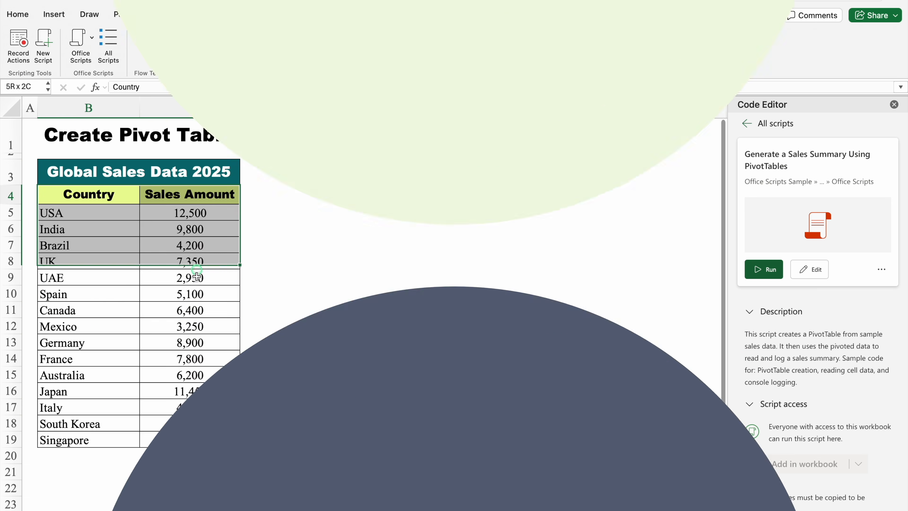
{"action": "left_click_drag", "start_coordinate": [201, 263], "coordinate": [202, 435]}
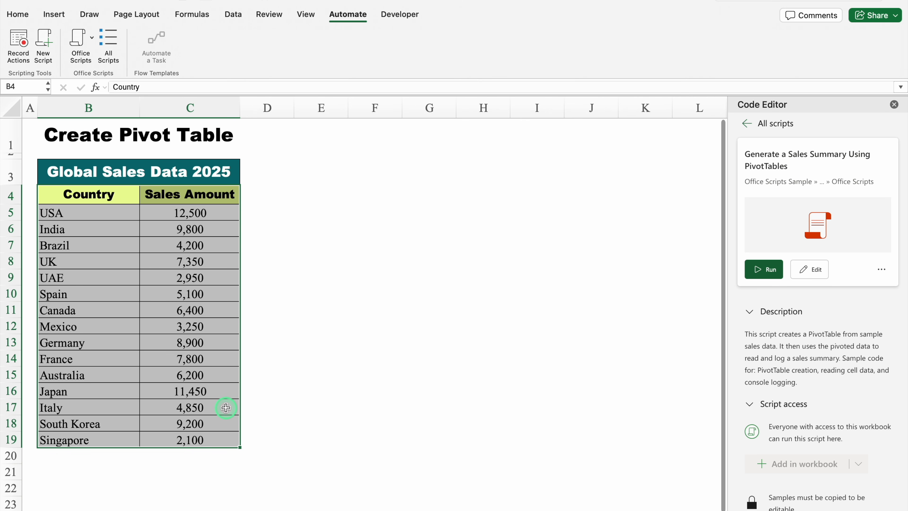
{"action": "key", "text": "ctrl+t"}
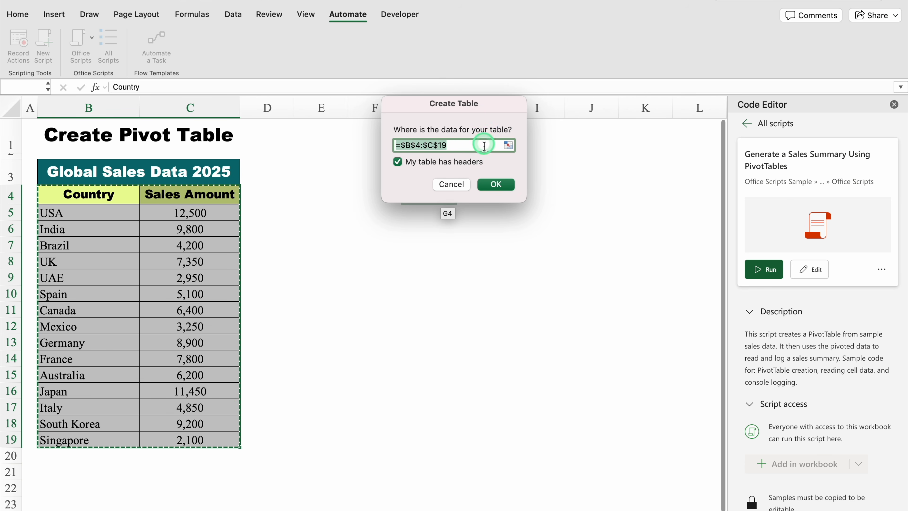
{"action": "left_click", "coordinate": [497, 184]}
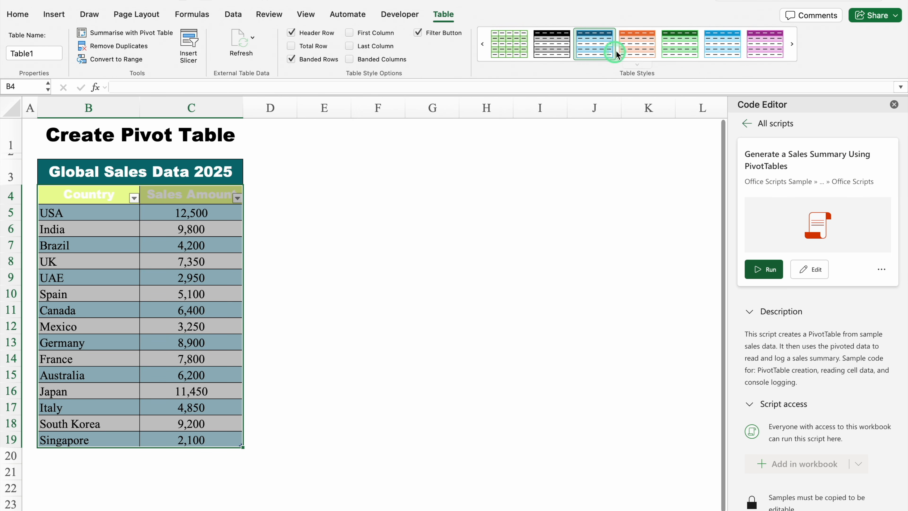
Apply the first, uncoloured Light style to the sales table and turn off its filter buttons.
{"action": "left_click", "coordinate": [638, 65]}
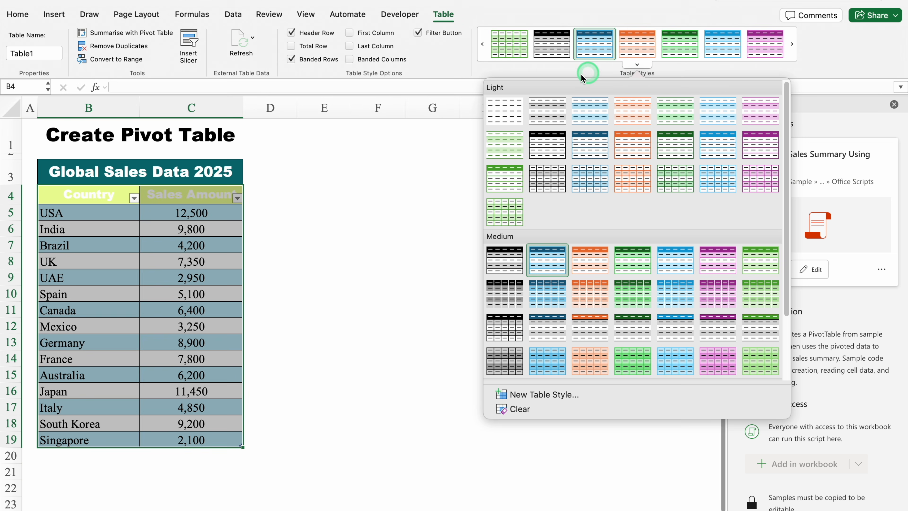
{"action": "left_click", "coordinate": [504, 107]}
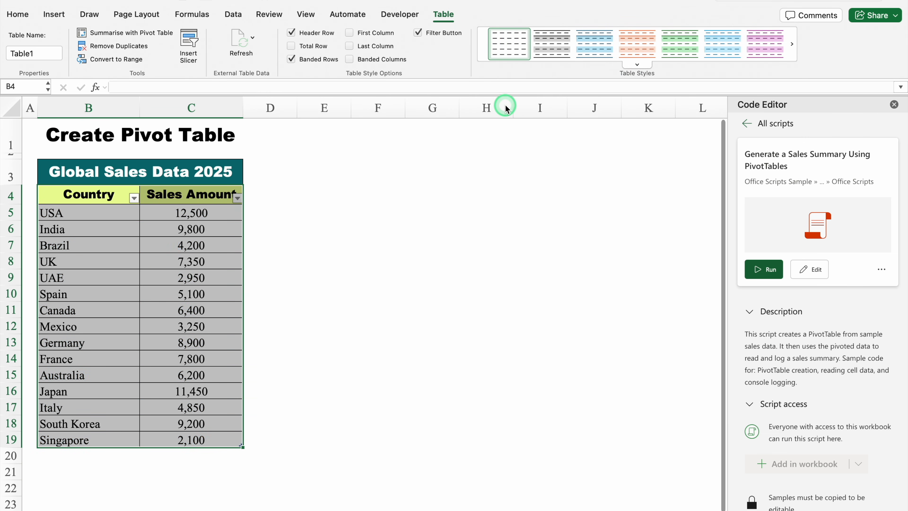
{"action": "left_click", "coordinate": [418, 33]}
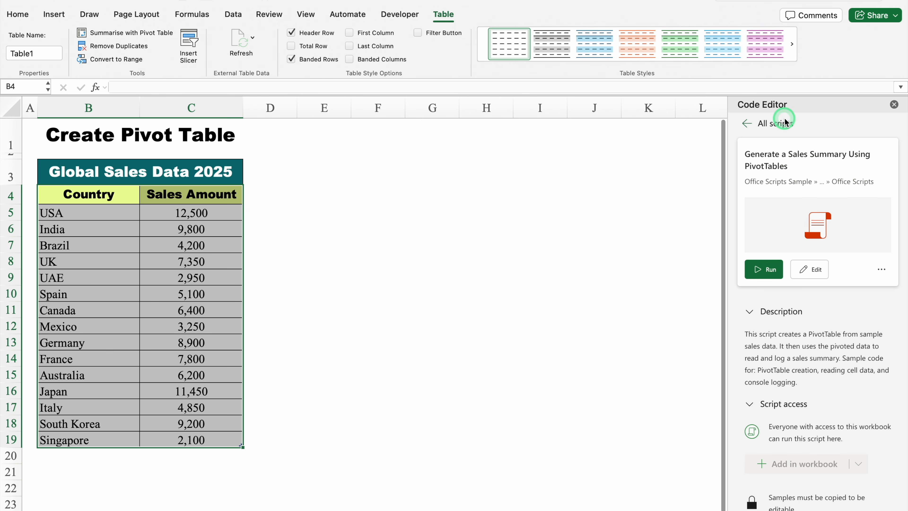
Run the Create a New PivotTable from a Table sample script on the sales table and close the Code Editor.
{"action": "left_click", "coordinate": [748, 125]}
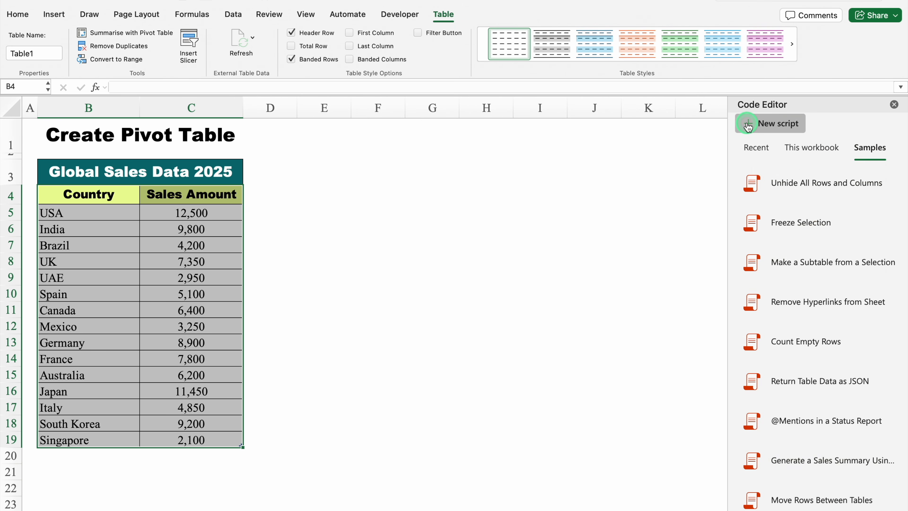
{"action": "left_click_drag", "start_coordinate": [798, 105], "coordinate": [715, 33]}
{"action": "left_click_drag", "start_coordinate": [722, 365], "coordinate": [722, 503]}
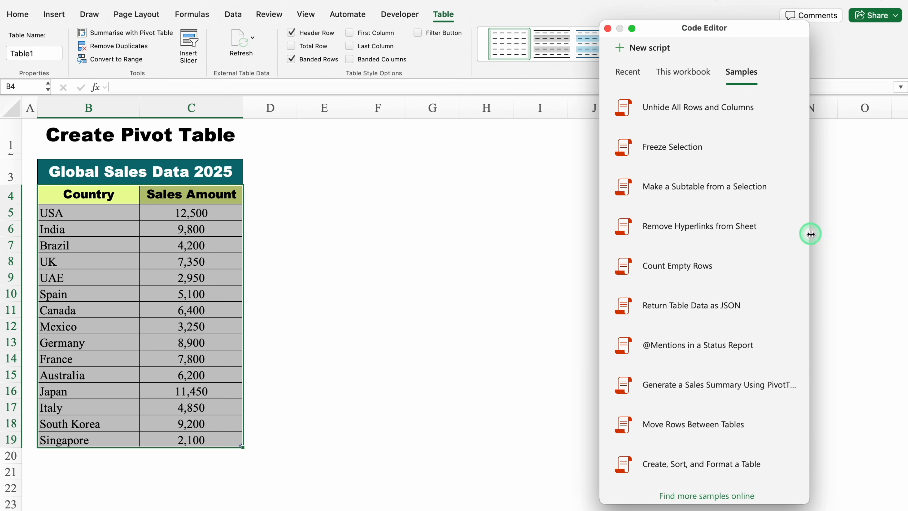
{"action": "left_click_drag", "start_coordinate": [810, 233], "coordinate": [884, 230]}
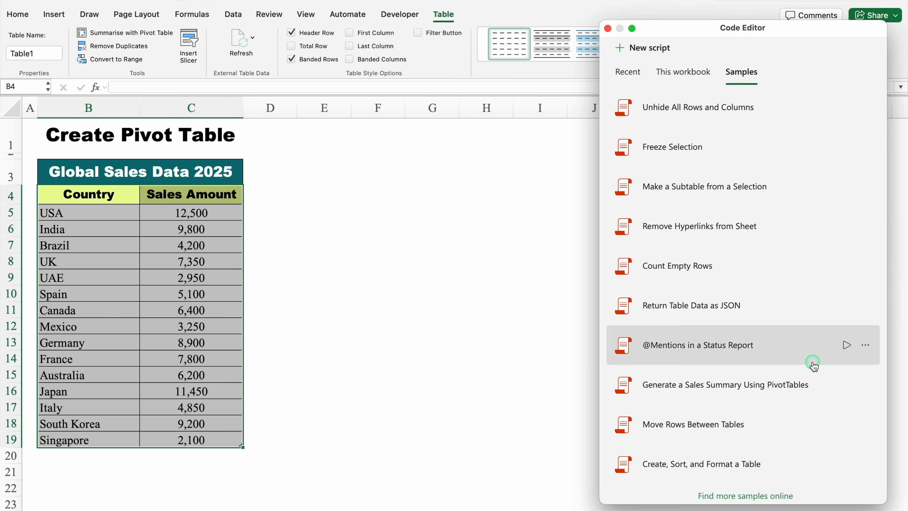
{"action": "left_click_drag", "start_coordinate": [812, 345], "coordinate": [806, 491]}
{"action": "left_click", "coordinate": [800, 376]}
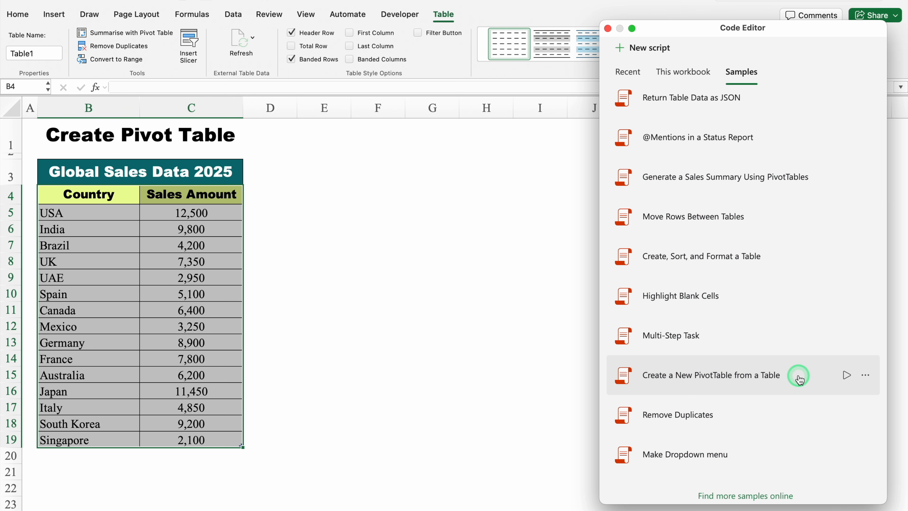
{"action": "left_click", "coordinate": [847, 375]}
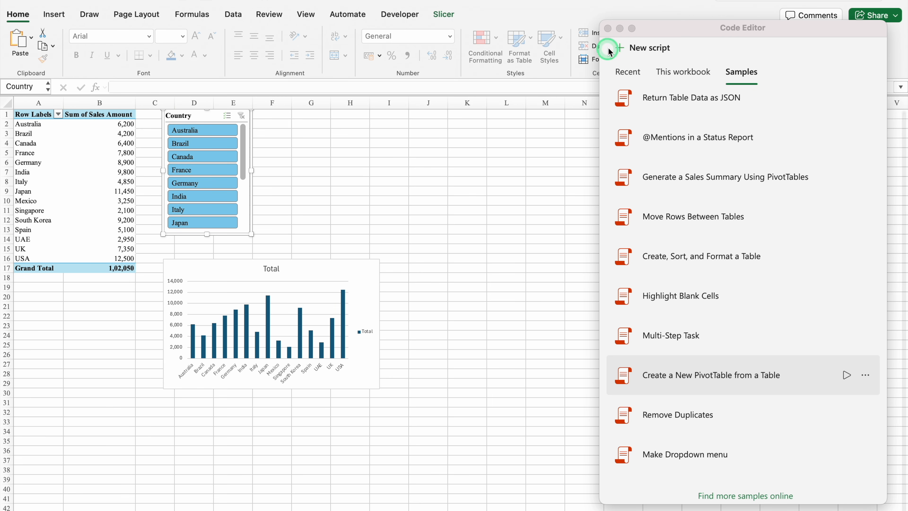
{"action": "left_click", "coordinate": [607, 28]}
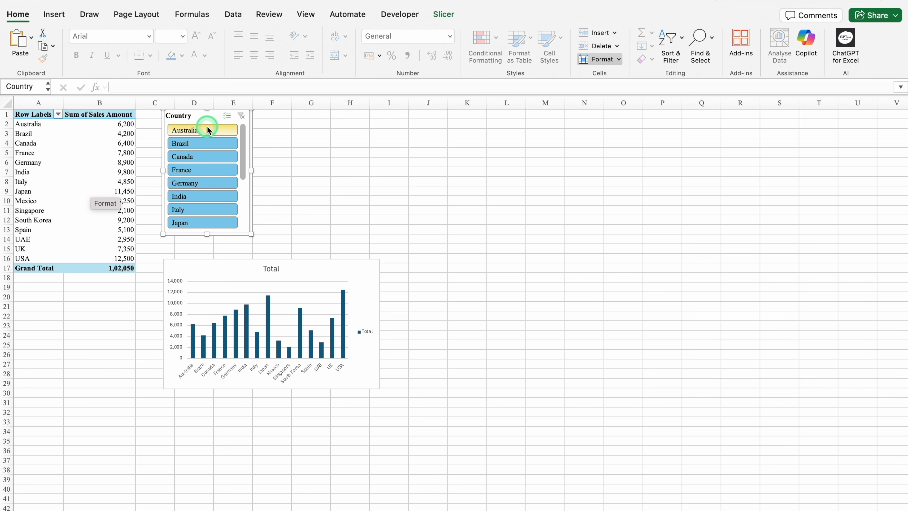
Enlarge the sales PivotChart and position it beside the Country slicer.
{"action": "left_click", "coordinate": [298, 260]}
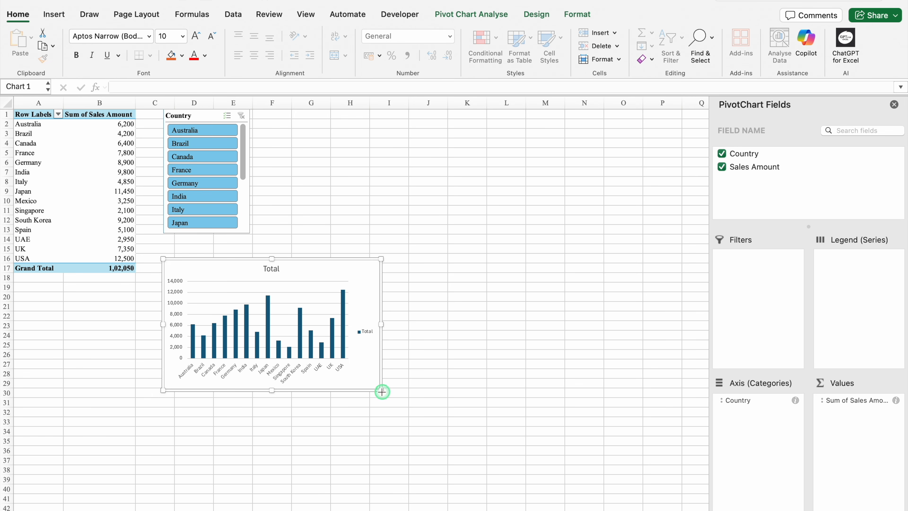
{"action": "left_click_drag", "start_coordinate": [381, 391], "coordinate": [557, 466]}
{"action": "left_click_drag", "start_coordinate": [444, 263], "coordinate": [535, 126]}
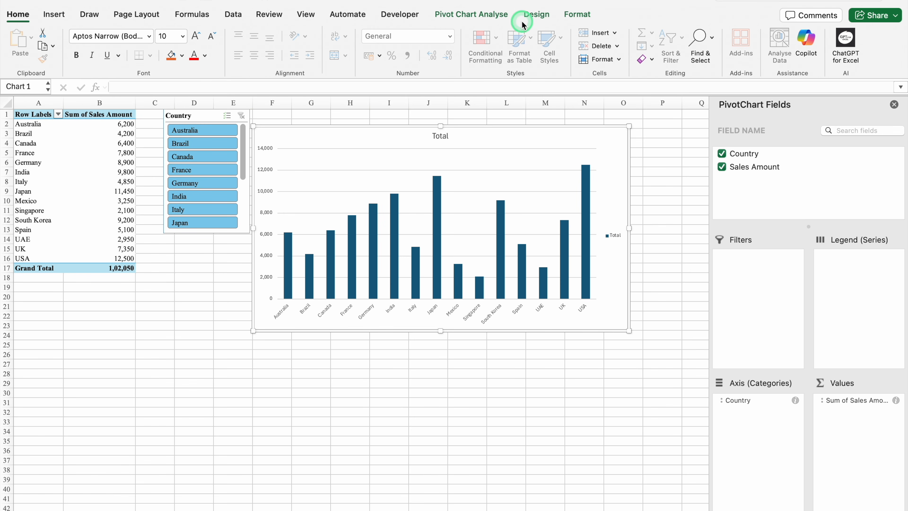
Apply the dark-background chart style to the PivotChart and close the PivotChart Fields pane.
{"action": "left_click", "coordinate": [535, 16]}
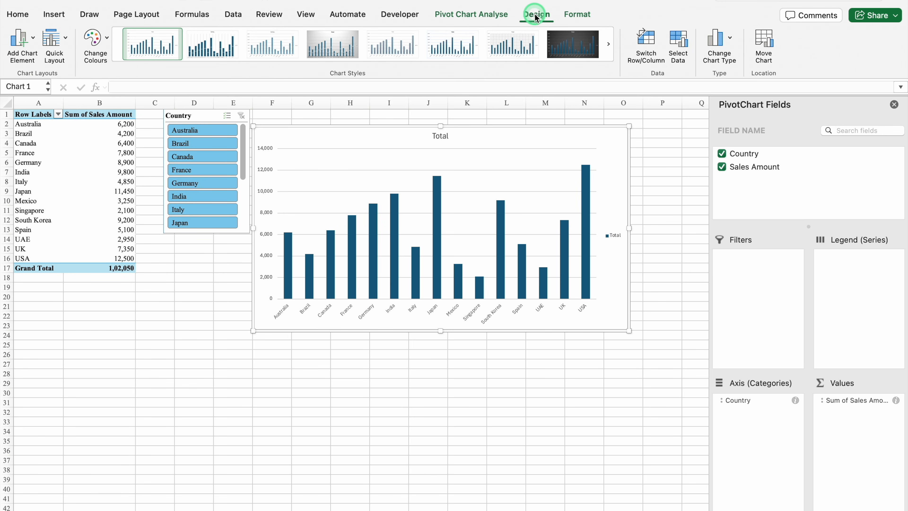
{"action": "left_click", "coordinate": [572, 44]}
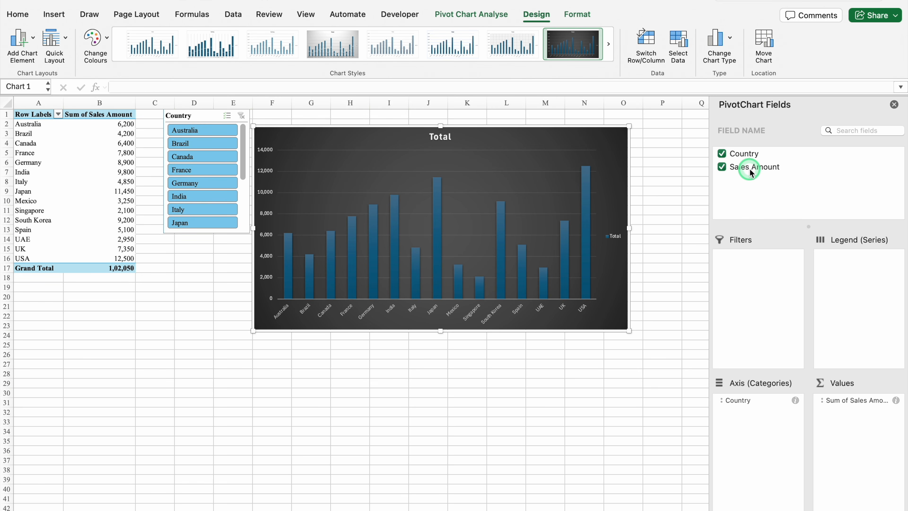
{"action": "left_click", "coordinate": [894, 104]}
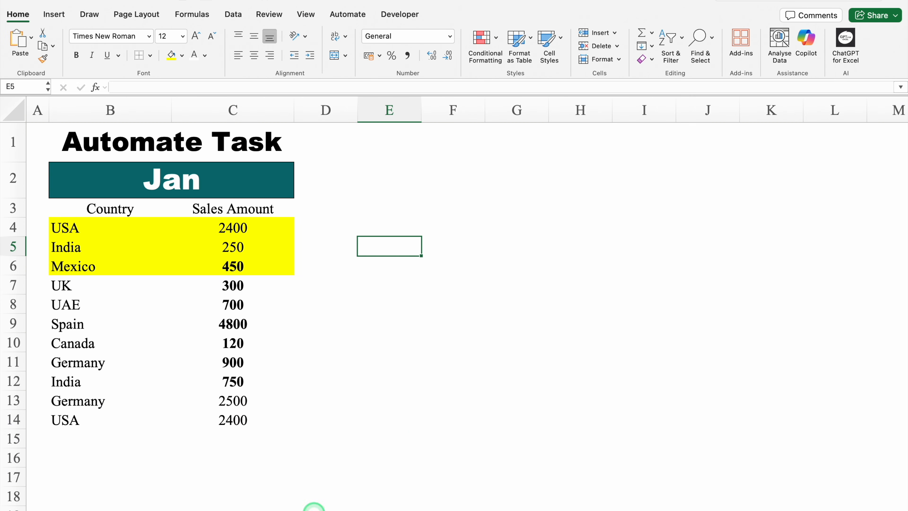
Examine the formatting of the monthly sales sheets from Jan through Apr and return to the Jan sheet.
{"action": "key", "text": "ctrl+Page_Down"}
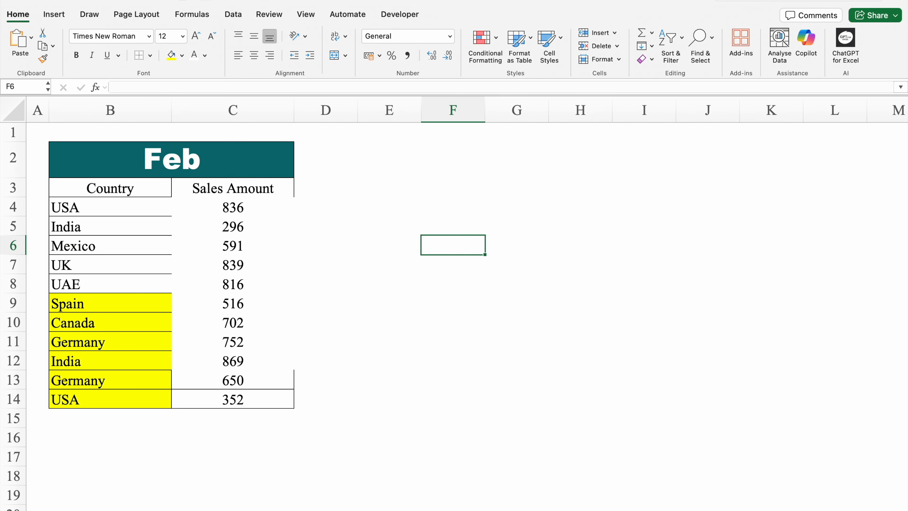
{"action": "key", "text": "ctrl+Page_Down"}
{"action": "key", "text": "ctrl+Page_Down"}
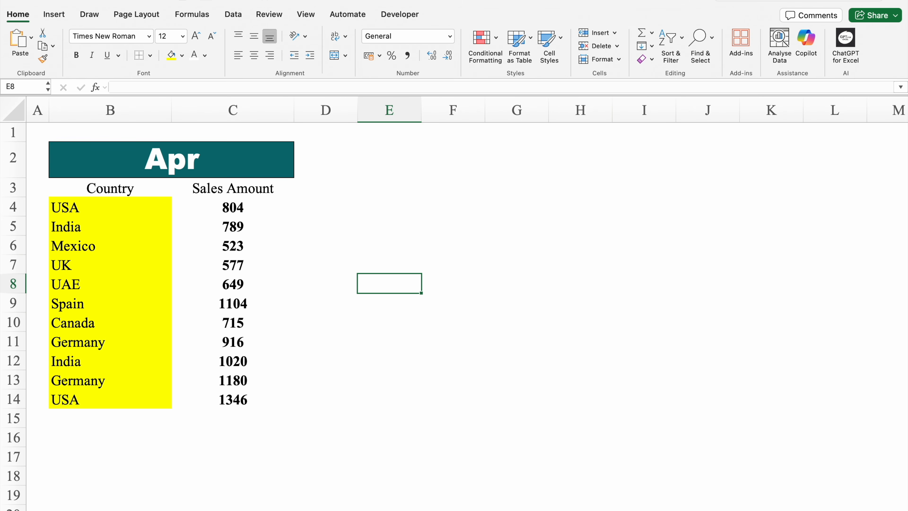
{"action": "key", "text": "ctrl+Page_Up"}
{"action": "key", "text": "ctrl+Page_Up"}
{"action": "key", "text": "ctrl+Page_Up"}
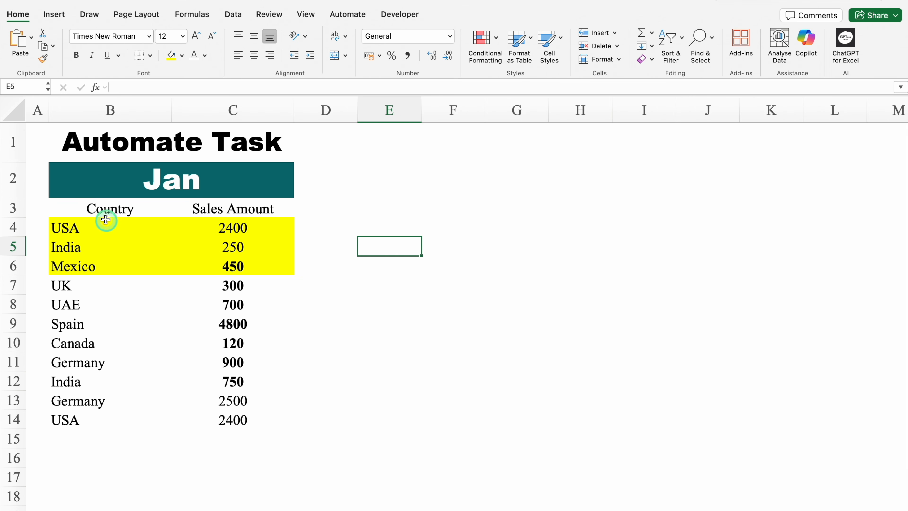
Start recording actions for a new Office Script on the Jan sheet with cell B3 selected.
{"action": "left_click", "coordinate": [98, 208]}
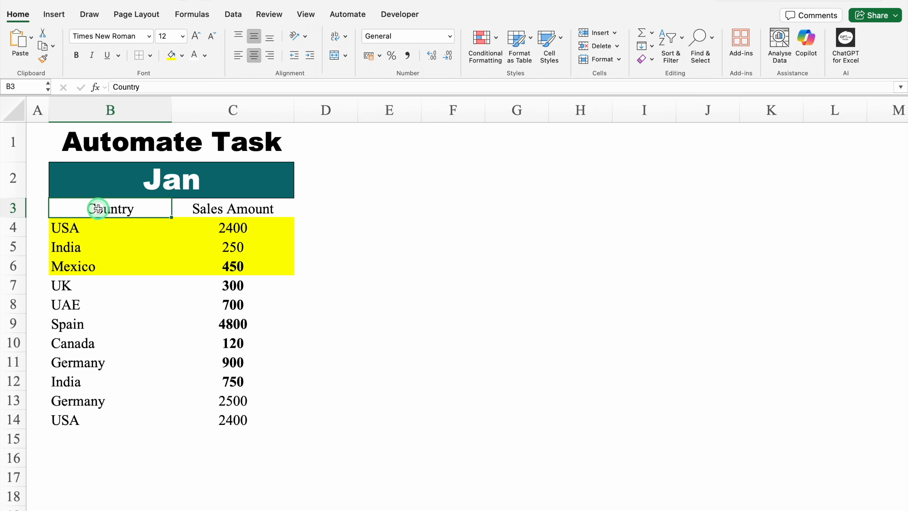
{"action": "left_click", "coordinate": [343, 17]}
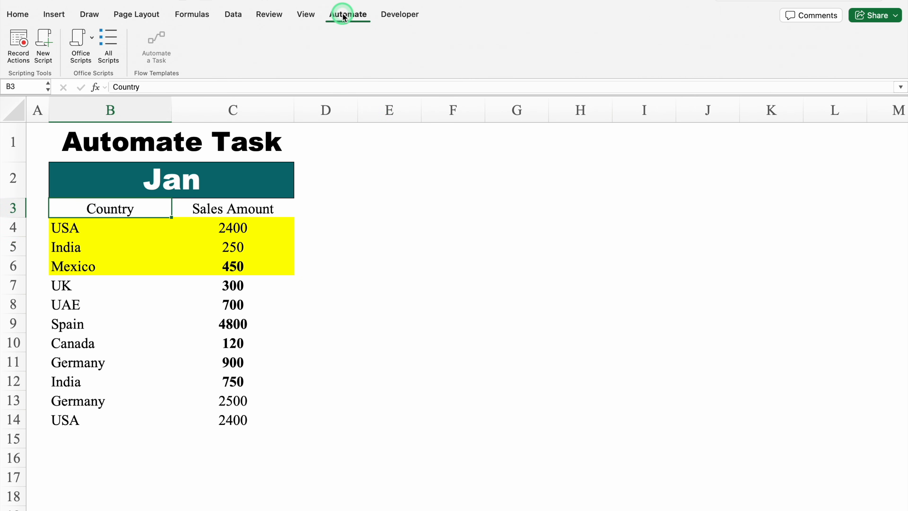
{"action": "left_click", "coordinate": [44, 52]}
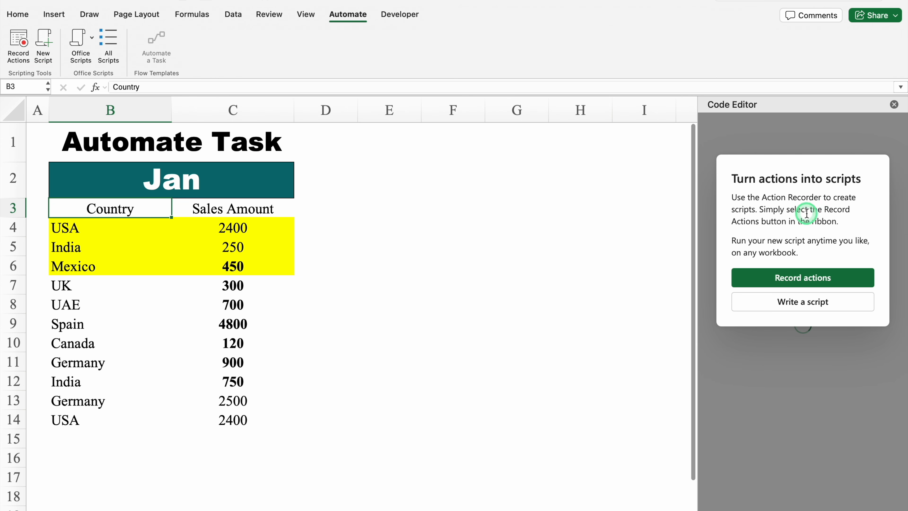
{"action": "left_click", "coordinate": [831, 280]}
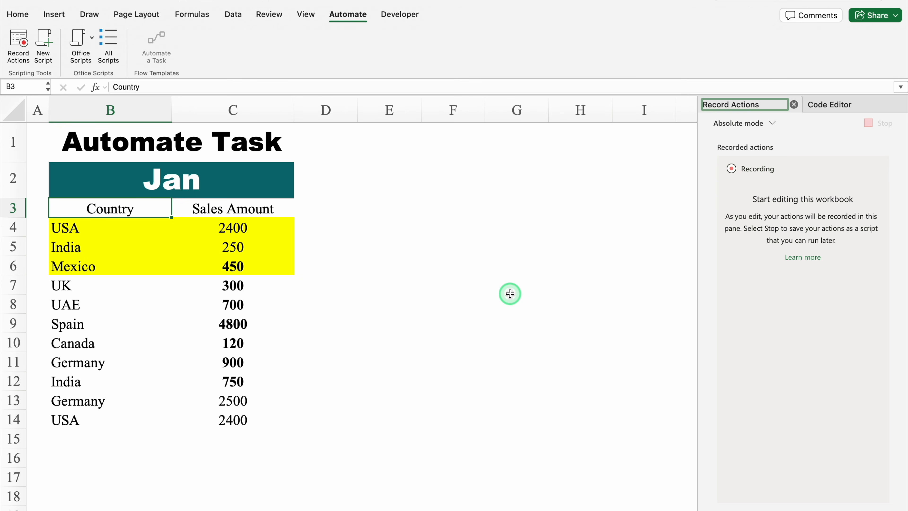
Remove the fill colour from B3:C15 on the Jan sheet and set its font colour to black.
{"action": "left_click_drag", "start_coordinate": [137, 209], "coordinate": [244, 433]}
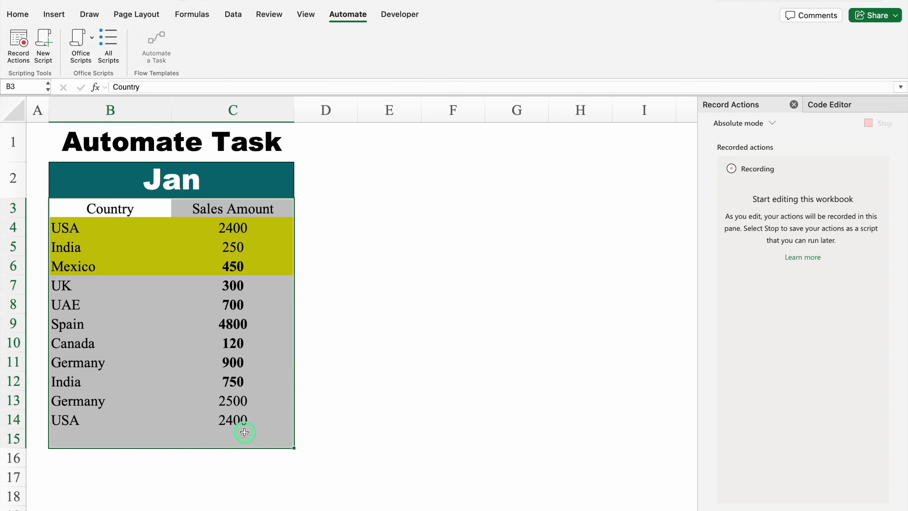
{"action": "left_click", "coordinate": [17, 15]}
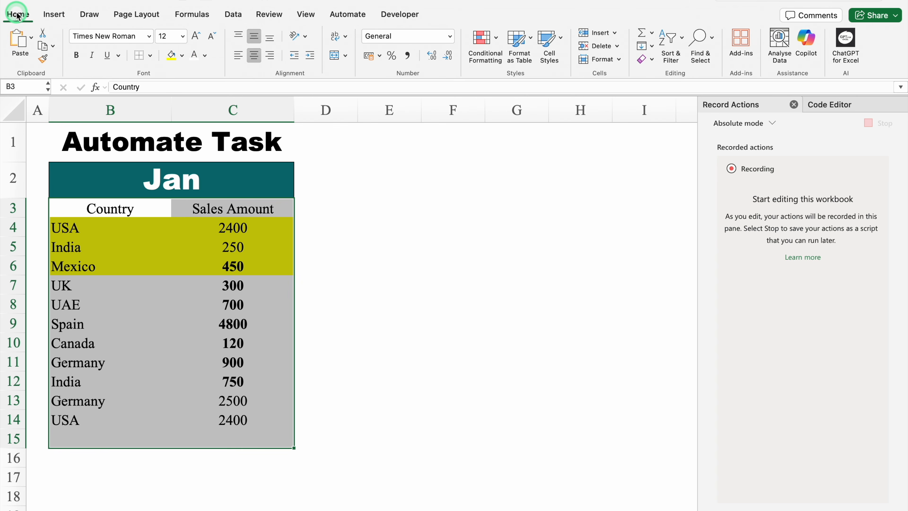
{"action": "left_click", "coordinate": [182, 56]}
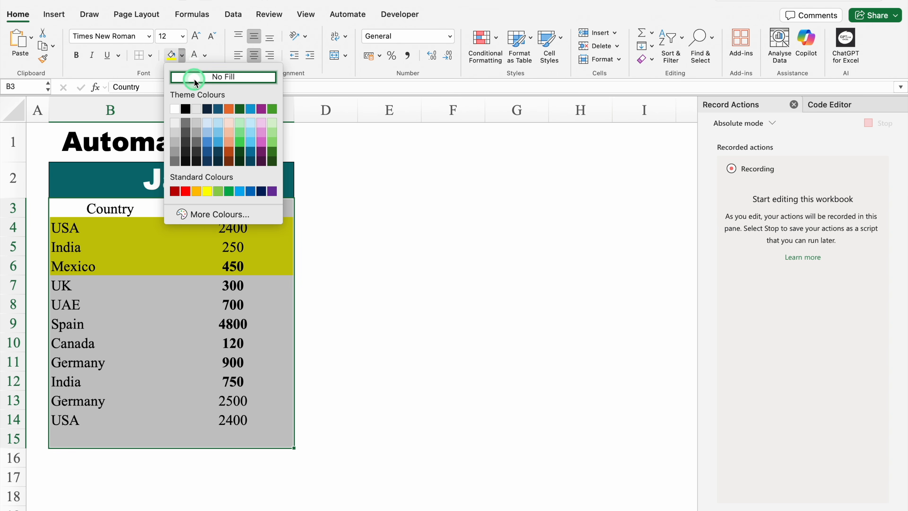
{"action": "left_click", "coordinate": [196, 78]}
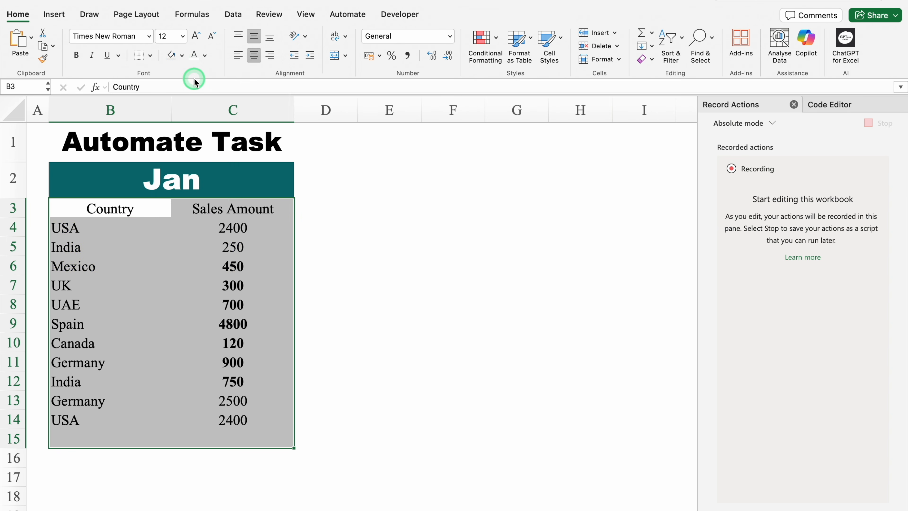
{"action": "left_click", "coordinate": [204, 56]}
{"action": "left_click", "coordinate": [209, 109]}
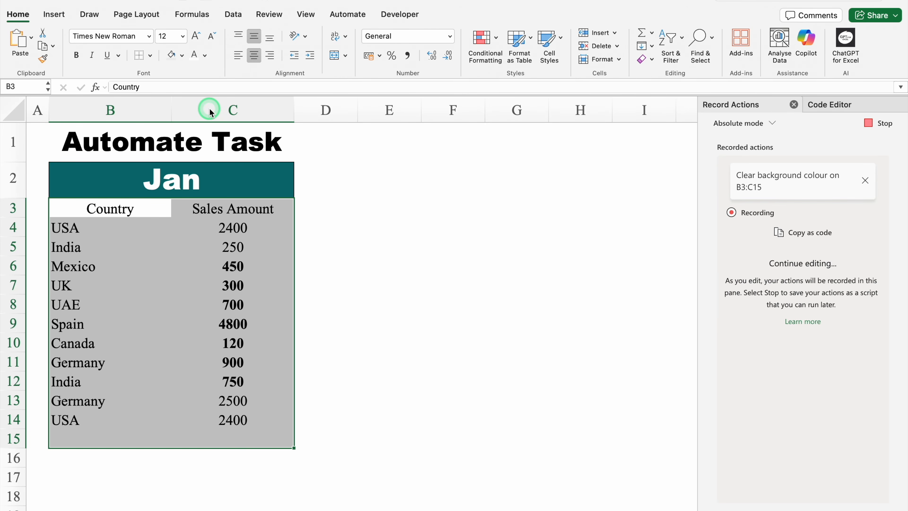
Apply All Borders to B3:C15 and clear the bold formatting from the whole range.
{"action": "left_click", "coordinate": [149, 56]}
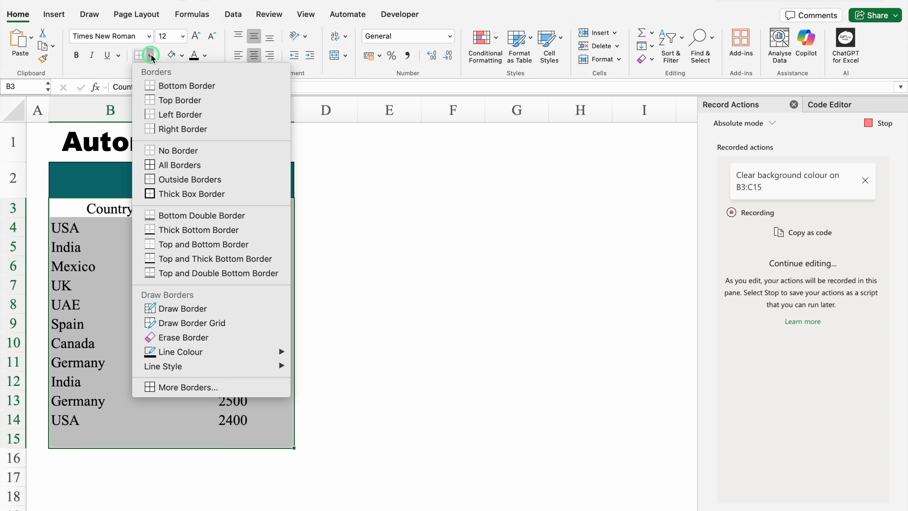
{"action": "left_click", "coordinate": [183, 165]}
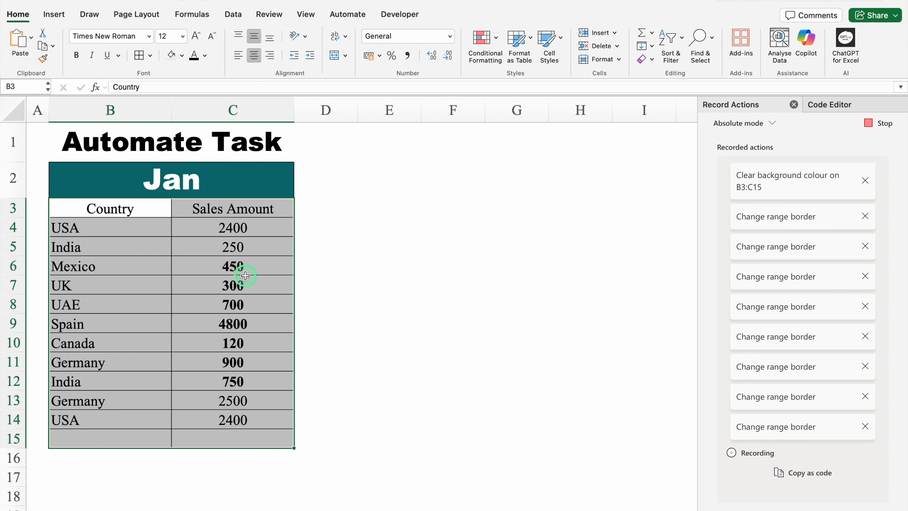
{"action": "left_click", "coordinate": [77, 55]}
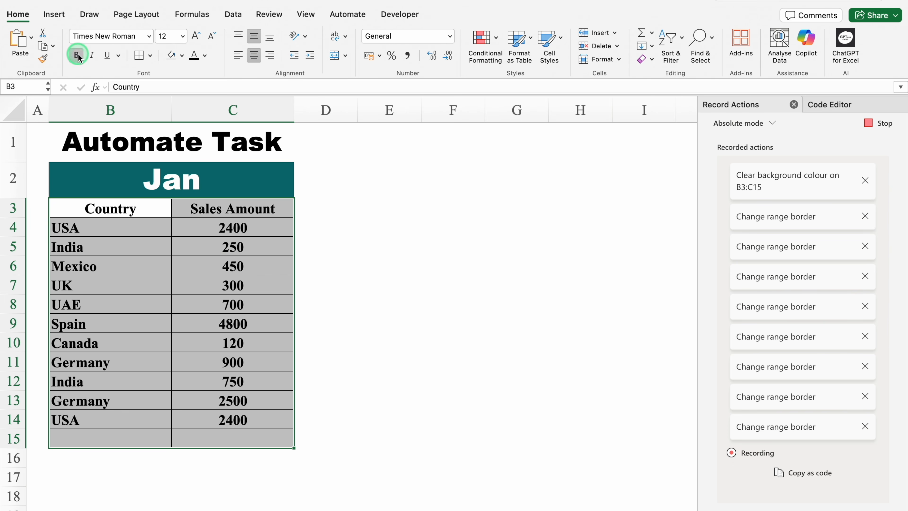
{"action": "left_click", "coordinate": [76, 54]}
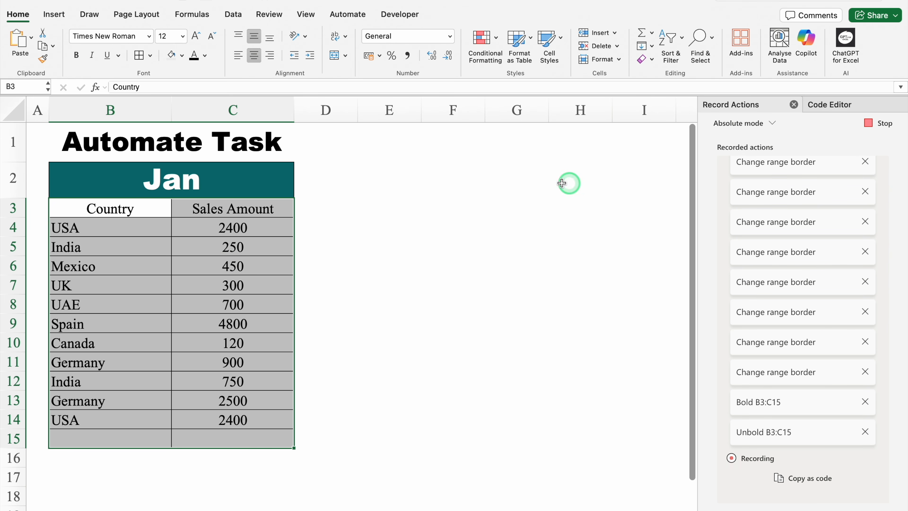
Format the header cells B3:C3 with the standard blue fill #0070C0 and white text.
{"action": "left_click", "coordinate": [124, 209]}
{"action": "left_click_drag", "start_coordinate": [132, 211], "coordinate": [208, 203]}
{"action": "left_click", "coordinate": [182, 56]}
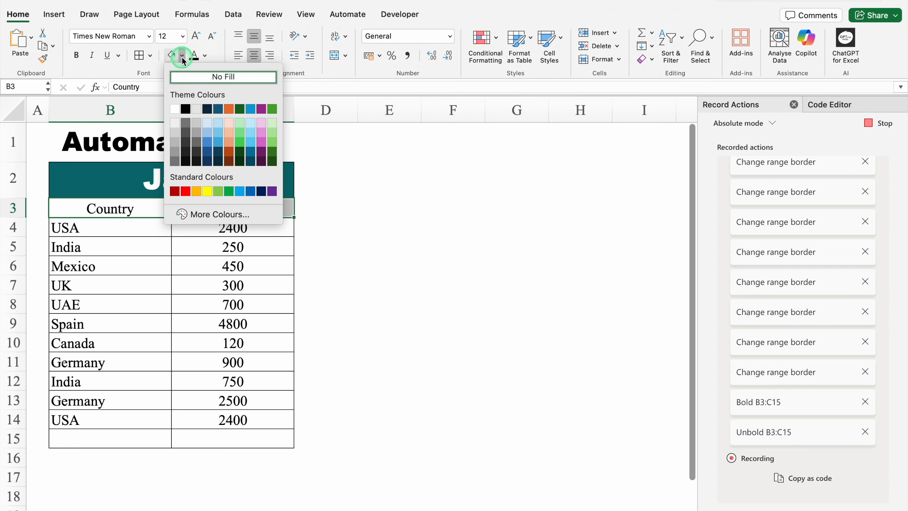
{"action": "left_click", "coordinate": [248, 187]}
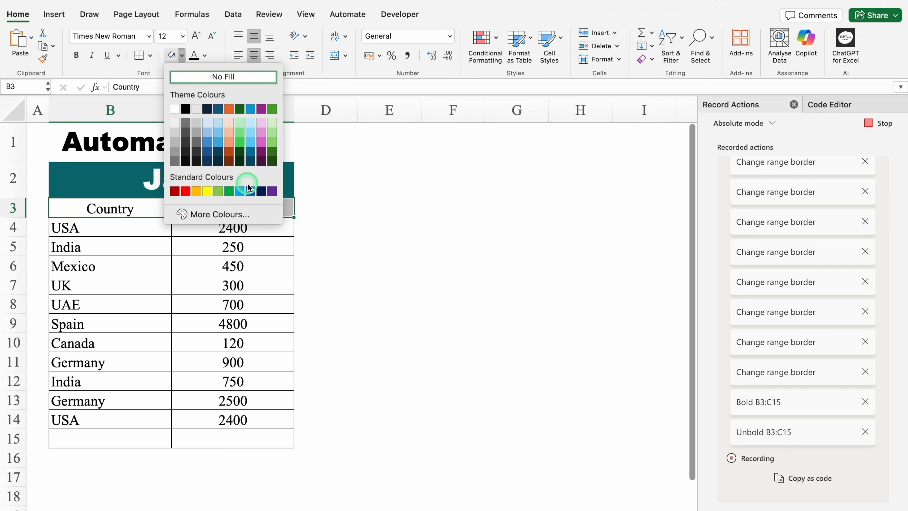
{"action": "left_click", "coordinate": [205, 55]}
{"action": "left_click", "coordinate": [202, 107]}
Add a total row with "Total" in B15 and the formula =SUM(C4:C14) in C15.
{"action": "left_click", "coordinate": [131, 435]}
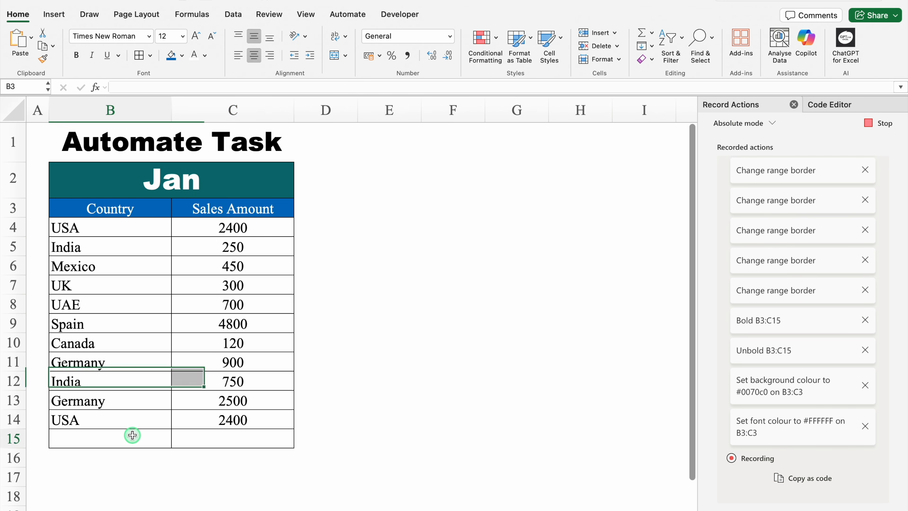
{"action": "type", "text": "Total"}
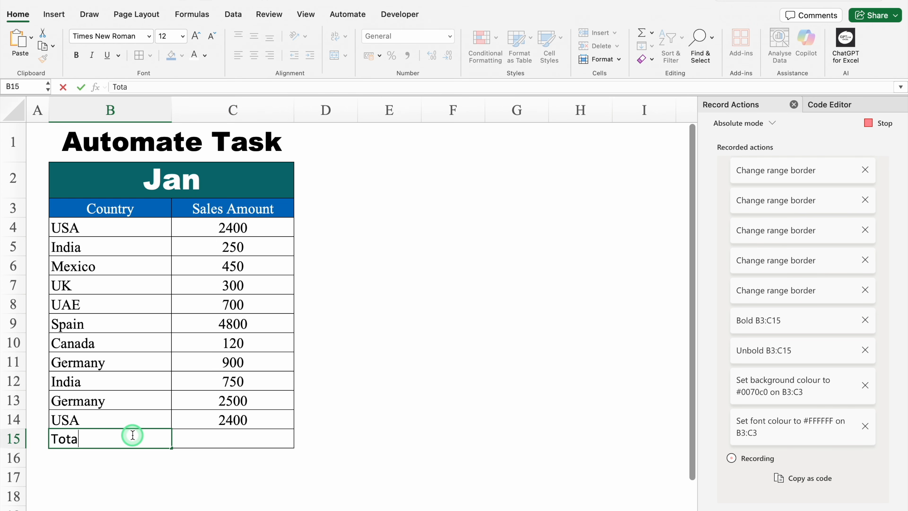
{"action": "left_click", "coordinate": [225, 443]}
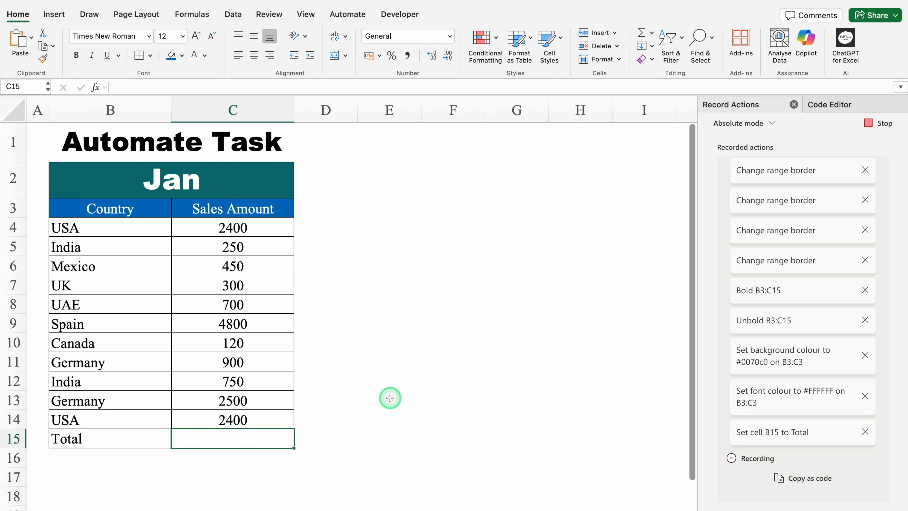
{"action": "type", "text": "=SUM"}
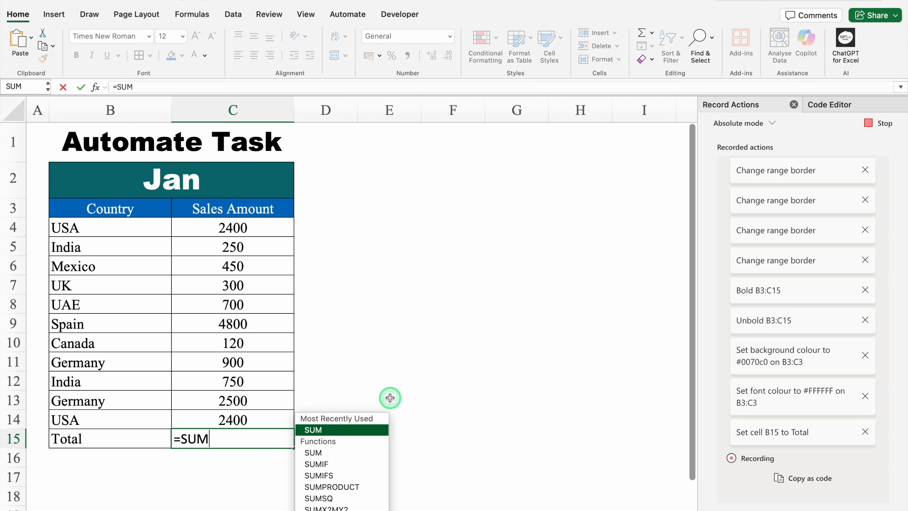
{"action": "double_click", "coordinate": [346, 429]}
{"action": "left_click", "coordinate": [245, 227]}
{"action": "left_click_drag", "start_coordinate": [245, 227], "coordinate": [248, 417]}
{"action": "type", "text": ")"}
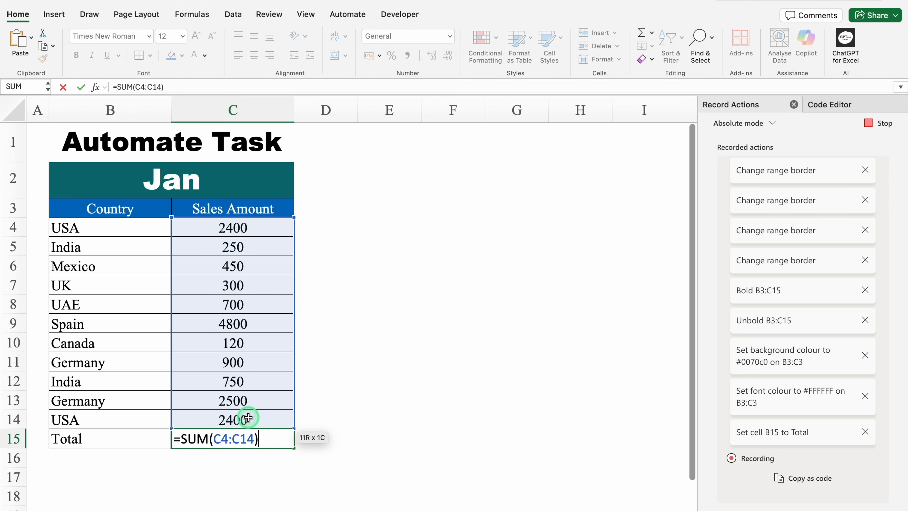
{"action": "key", "text": "Return"}
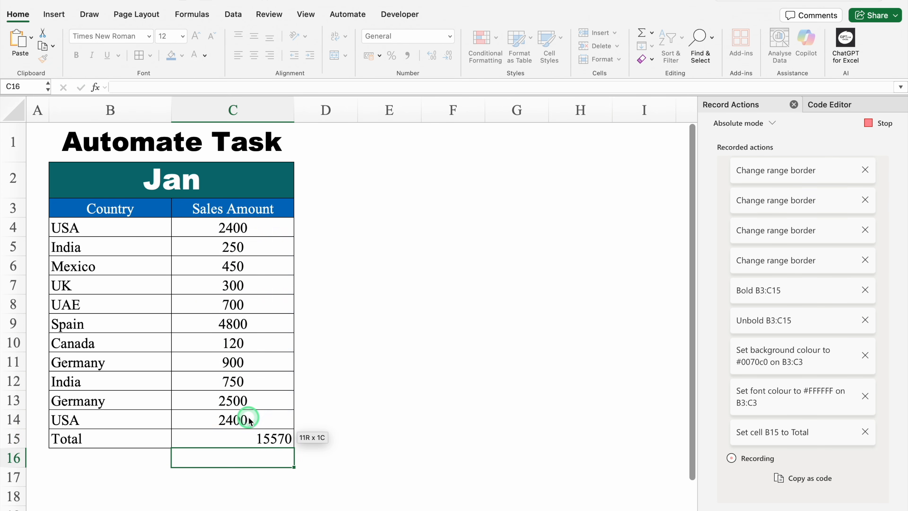
Centre the total in C15 and format B15:C15 with the blue fill #0070C0 and bold white text.
{"action": "left_click", "coordinate": [247, 434]}
{"action": "left_click", "coordinate": [253, 54]}
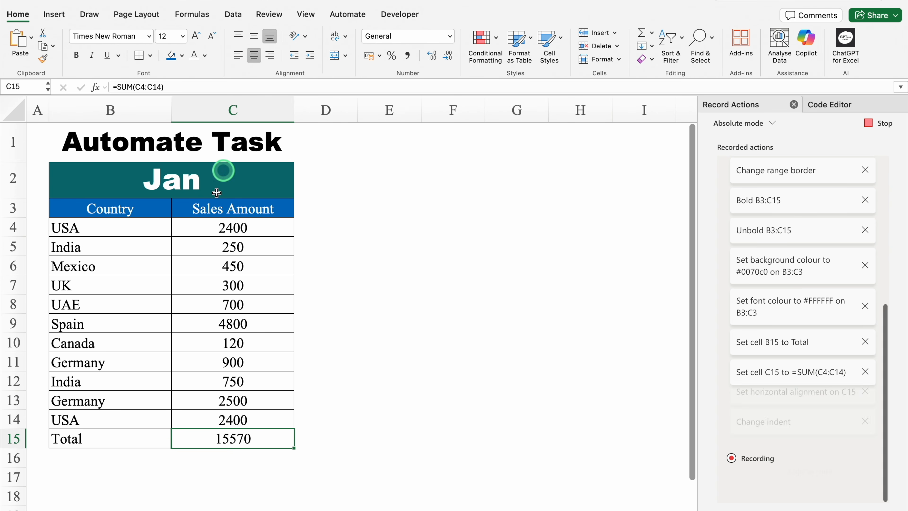
{"action": "left_click", "coordinate": [110, 437]}
{"action": "left_click_drag", "start_coordinate": [109, 438], "coordinate": [196, 437]}
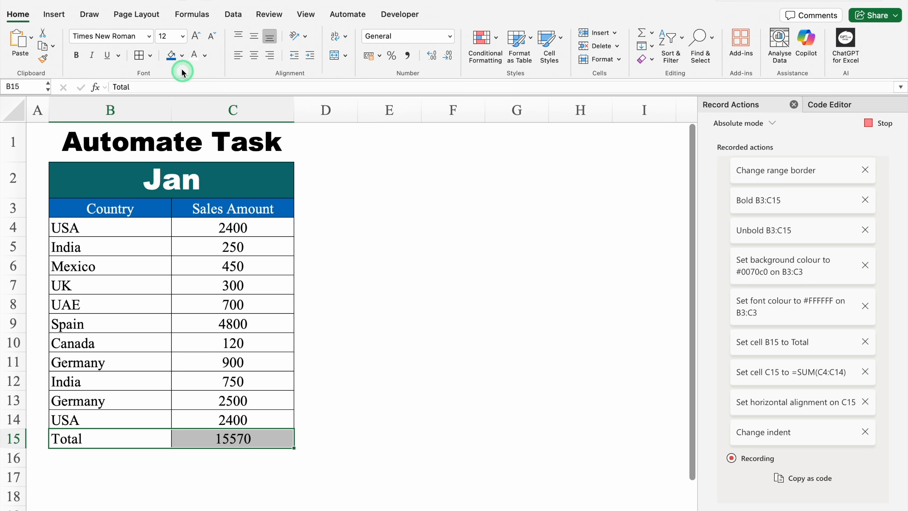
{"action": "left_click", "coordinate": [172, 57]}
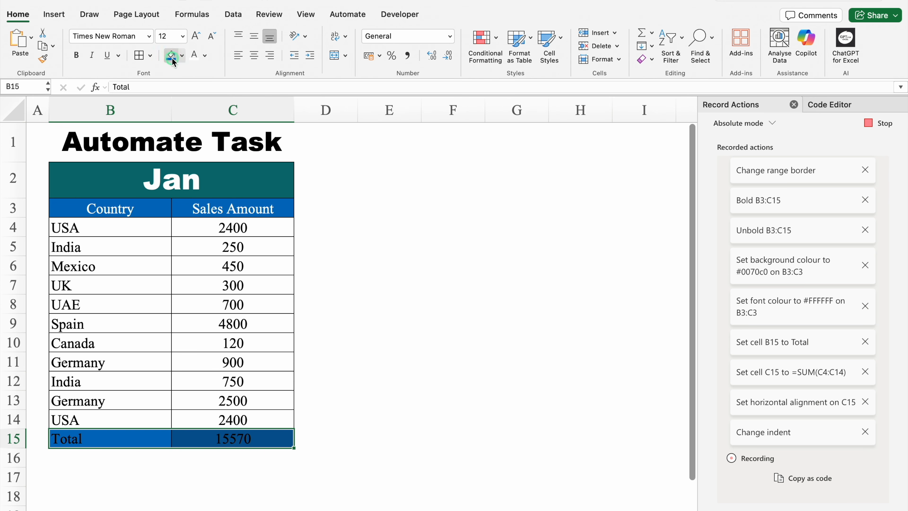
{"action": "left_click", "coordinate": [193, 59]}
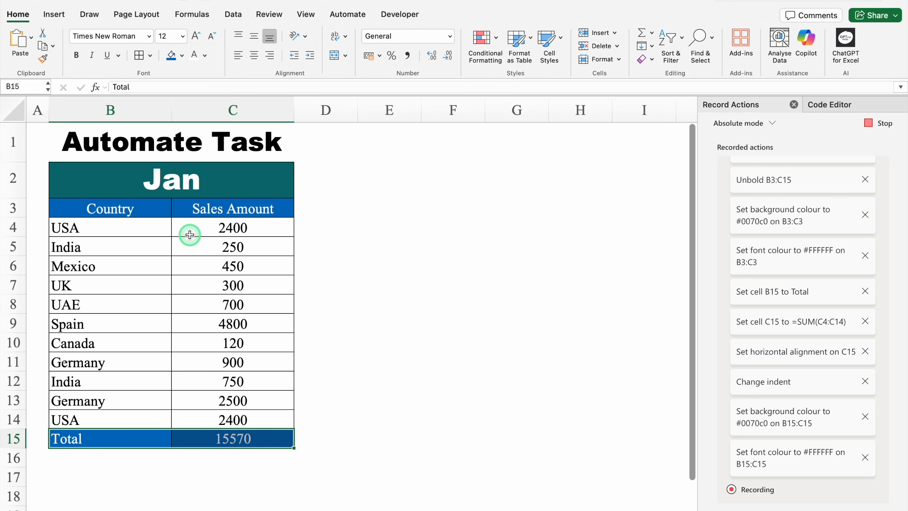
{"action": "key", "text": "super+b"}
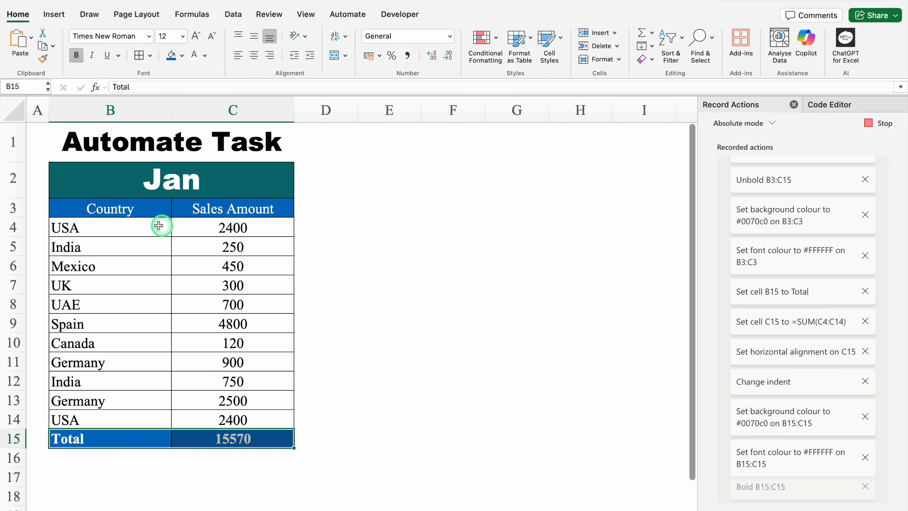
Bold the header cells B3:C3 and stop recording the script.
{"action": "left_click", "coordinate": [149, 210]}
{"action": "left_click_drag", "start_coordinate": [149, 210], "coordinate": [203, 209]}
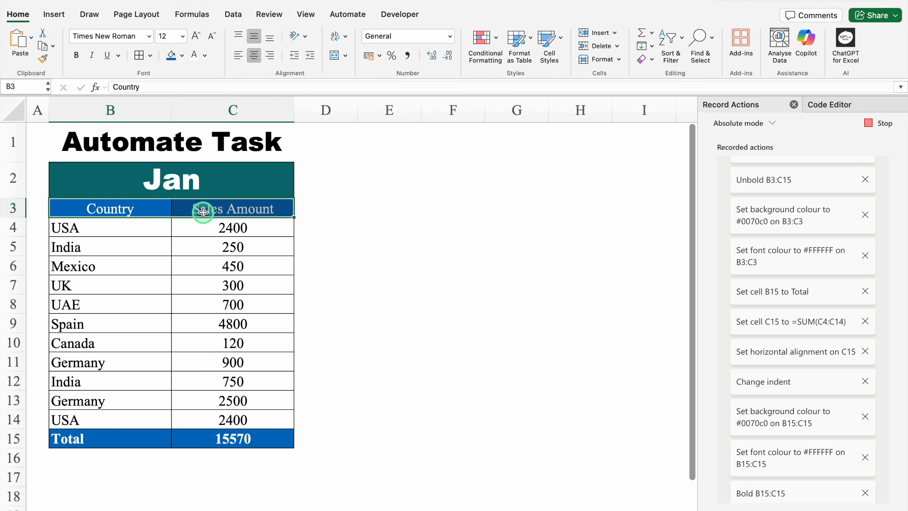
{"action": "key", "text": "super+b"}
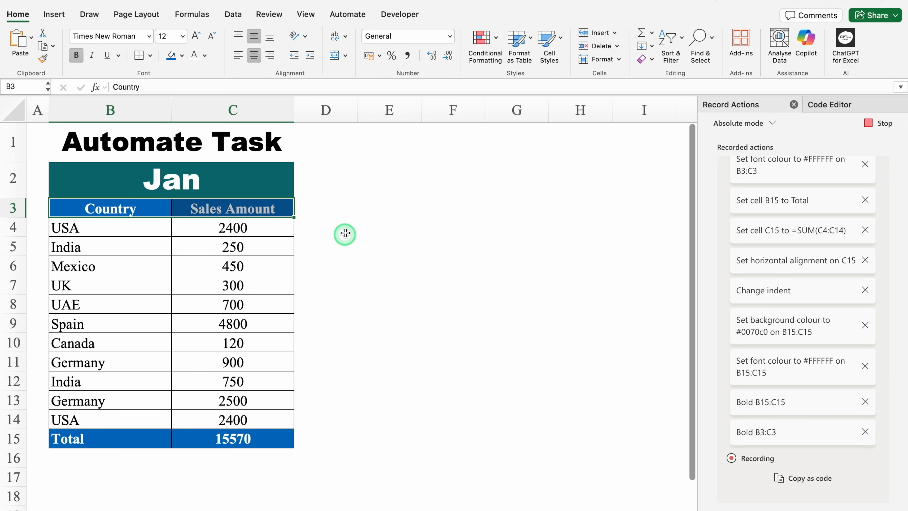
{"action": "left_click", "coordinate": [254, 178]}
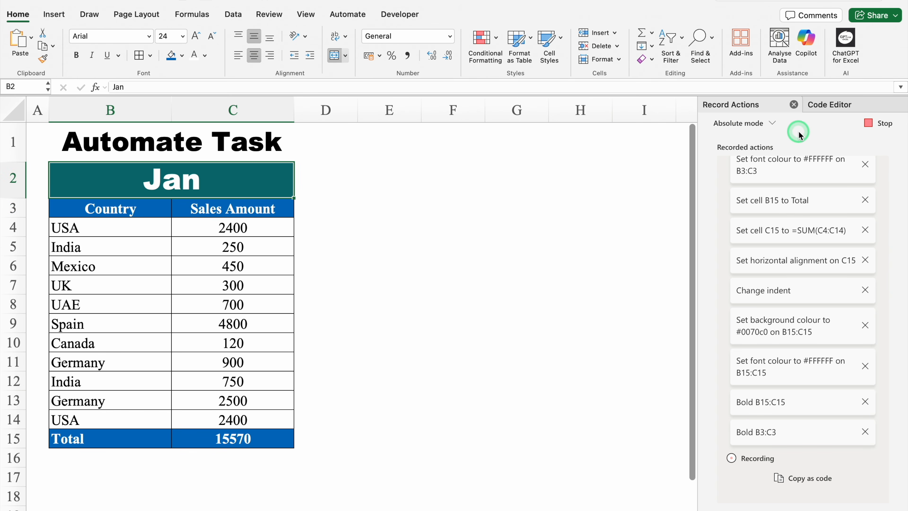
{"action": "left_click", "coordinate": [872, 122]}
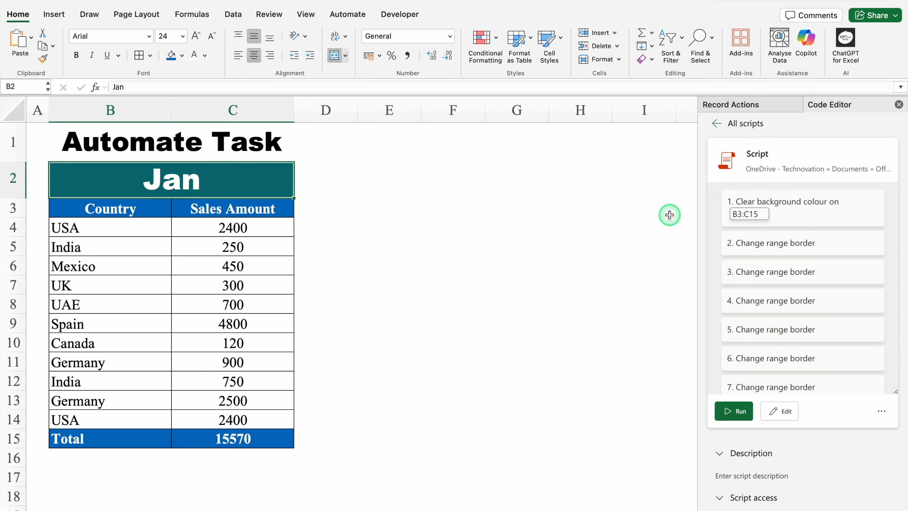
Rename the recorded script as Formatting and close the Code Editor.
{"action": "left_click", "coordinate": [766, 154]}
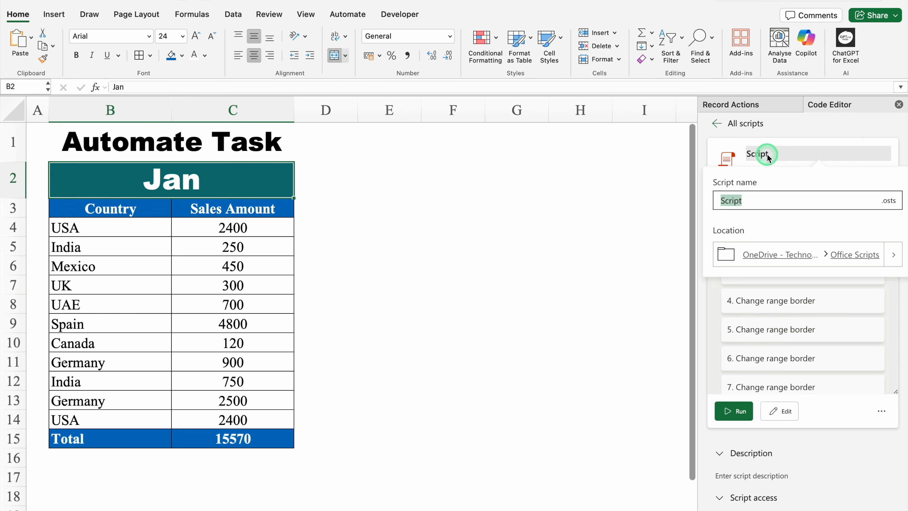
{"action": "left_click", "coordinate": [761, 197]}
{"action": "key", "text": "BackSpace"}
{"action": "key", "text": "BackSpace"}
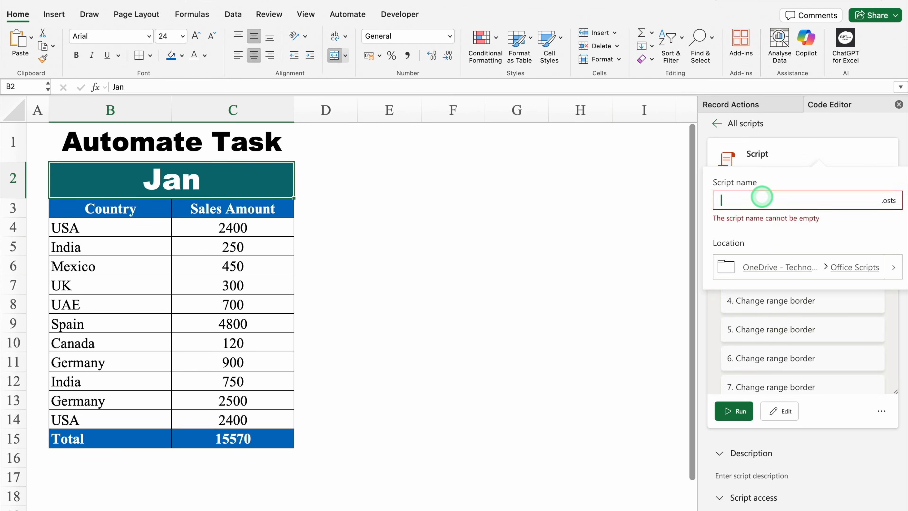
{"action": "type", "text": "Formatting"}
{"action": "left_click", "coordinate": [711, 145]}
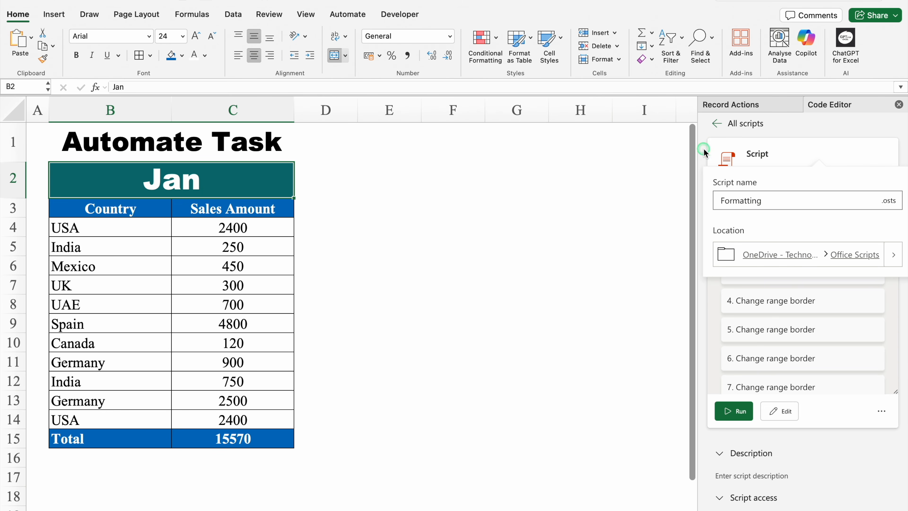
{"action": "left_click", "coordinate": [898, 105]}
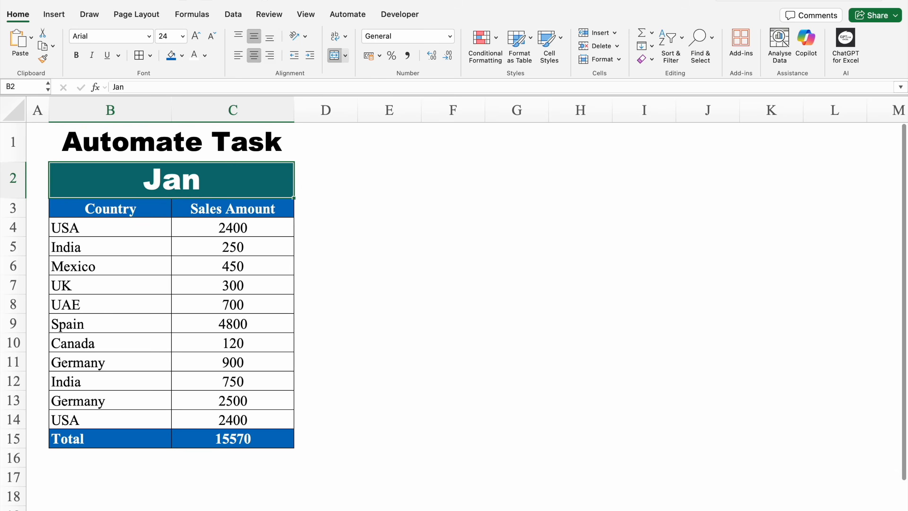
Run the Formatting script on the Feb sheet from the list of all scripts.
{"action": "left_click", "coordinate": [143, 510]}
{"action": "left_click", "coordinate": [133, 188]}
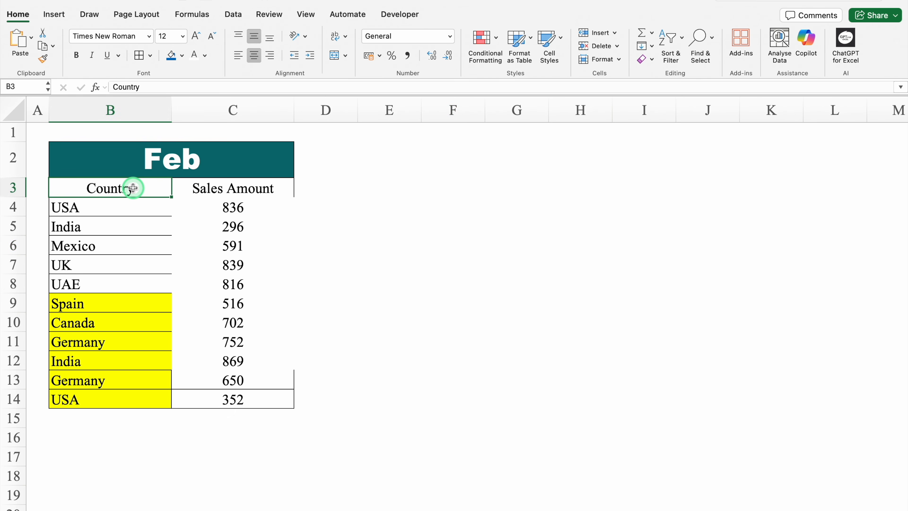
{"action": "left_click", "coordinate": [346, 16]}
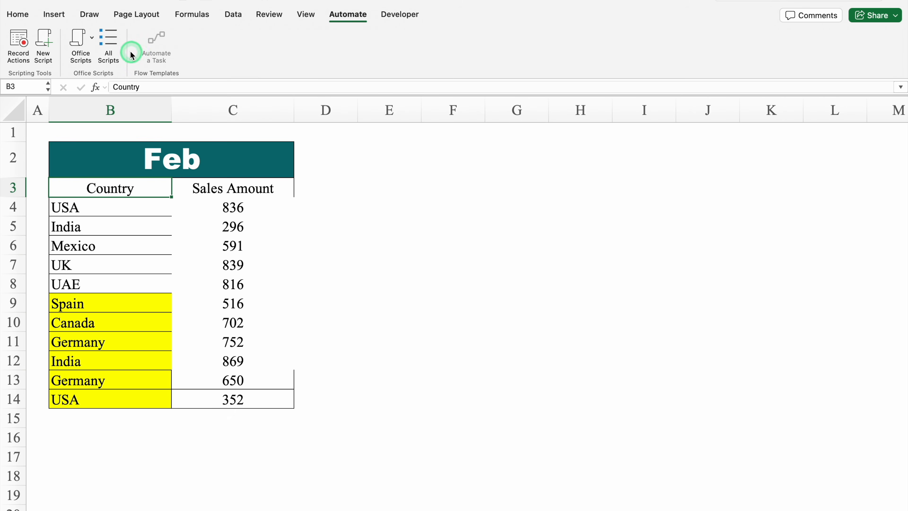
{"action": "left_click", "coordinate": [114, 44]}
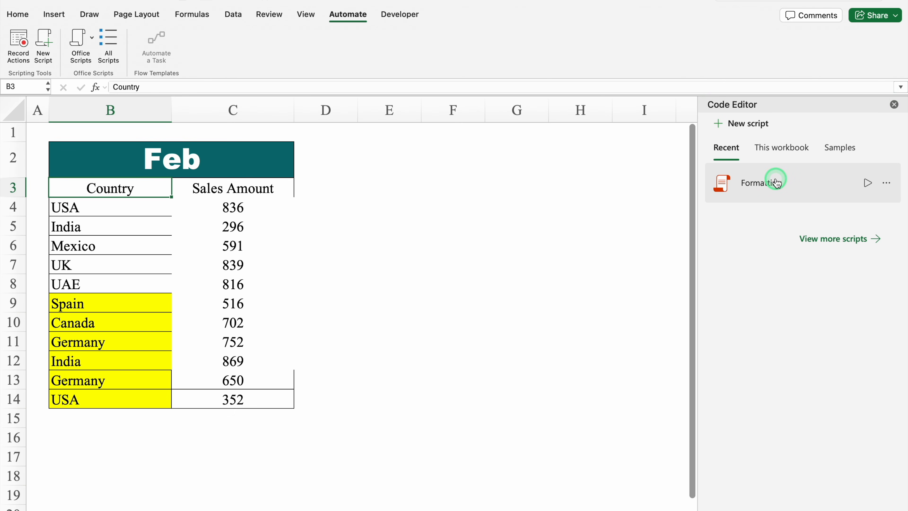
{"action": "left_click", "coordinate": [868, 183]}
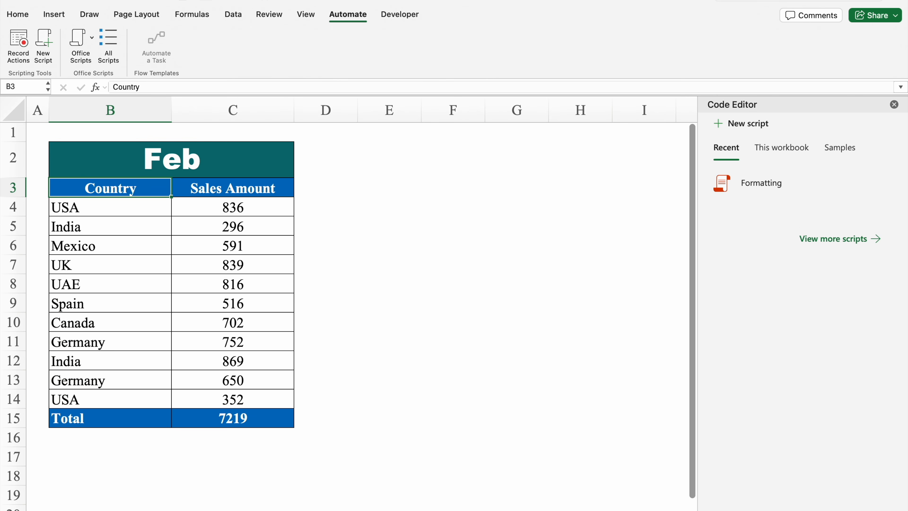
Run the Formatting script on the Mar sheet.
{"action": "left_click", "coordinate": [375, 510]}
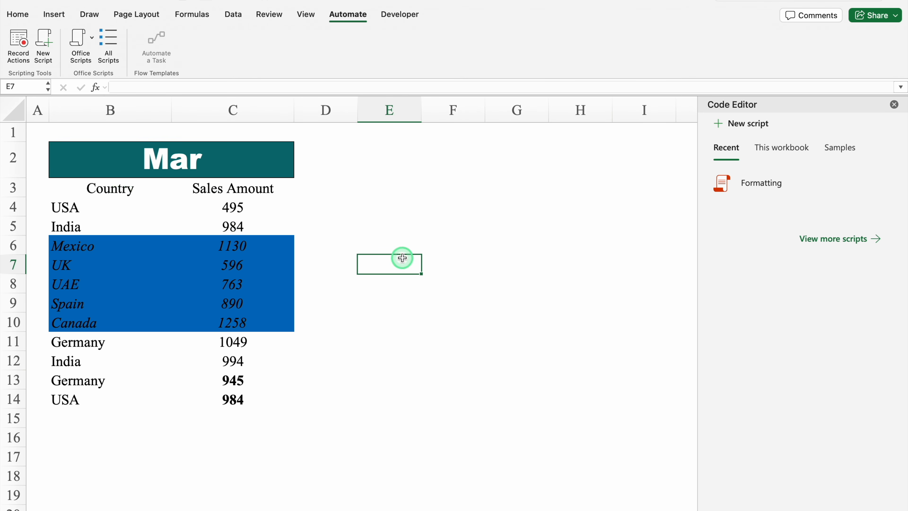
{"action": "mouse_move", "coordinate": [760, 180]}
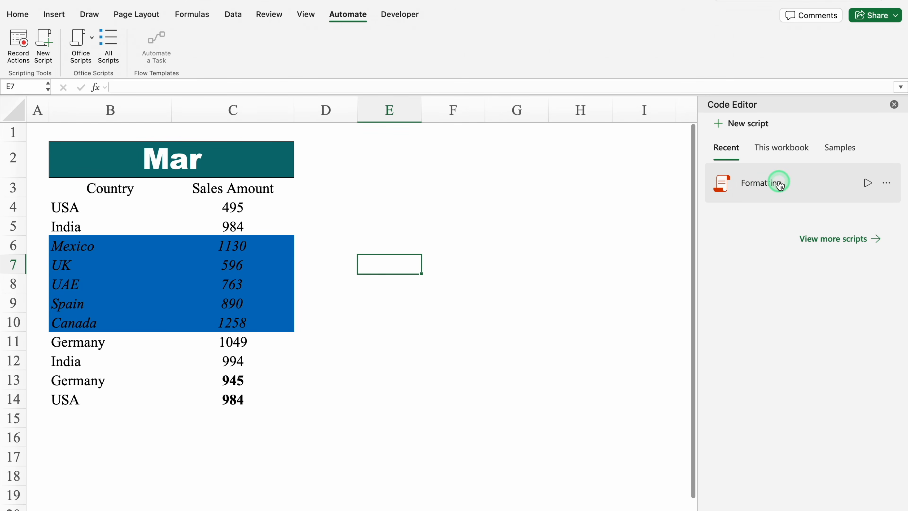
{"action": "left_click", "coordinate": [866, 182]}
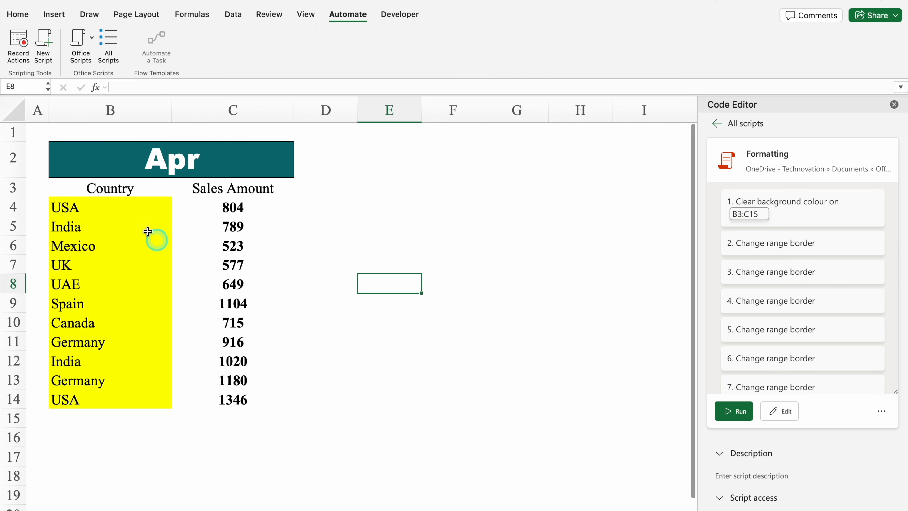
Run the Formatting script on the Apr sheet and close the Code Editor.
{"action": "left_click", "coordinate": [111, 188]}
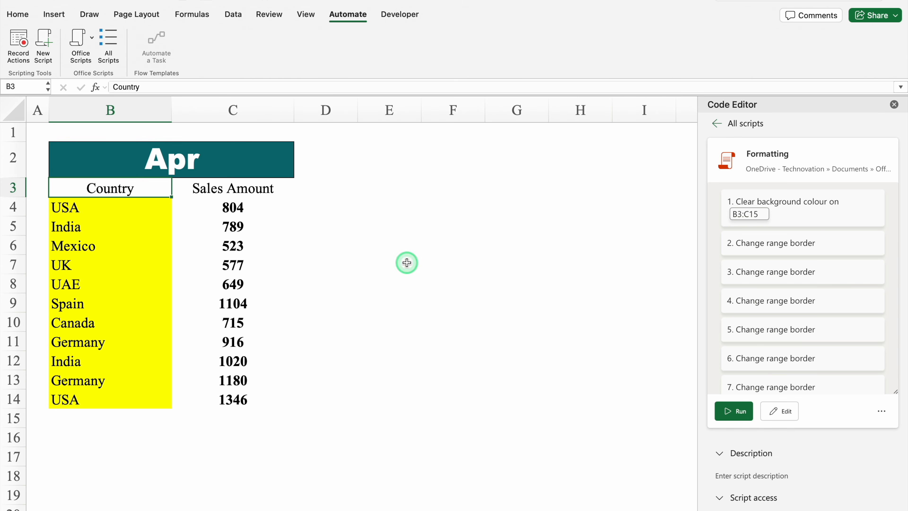
{"action": "left_click", "coordinate": [742, 410]}
{"action": "left_click", "coordinate": [511, 376]}
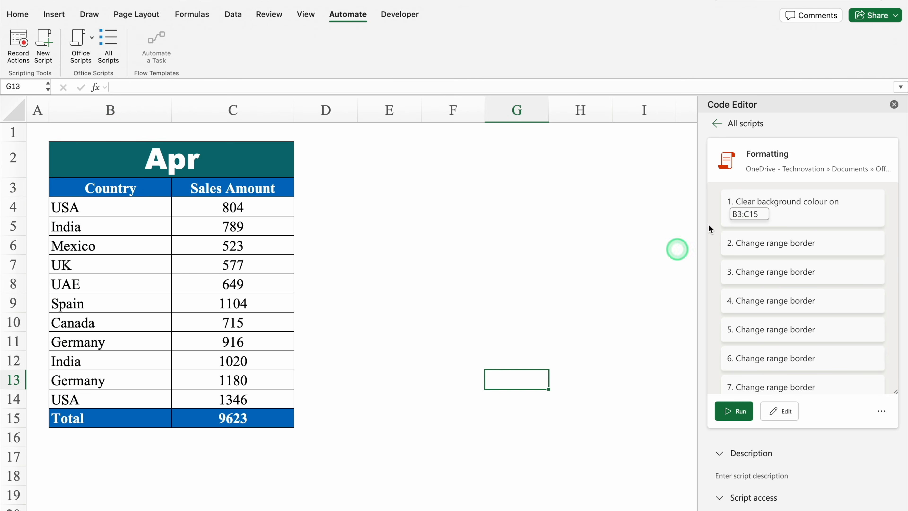
{"action": "left_click", "coordinate": [894, 105]}
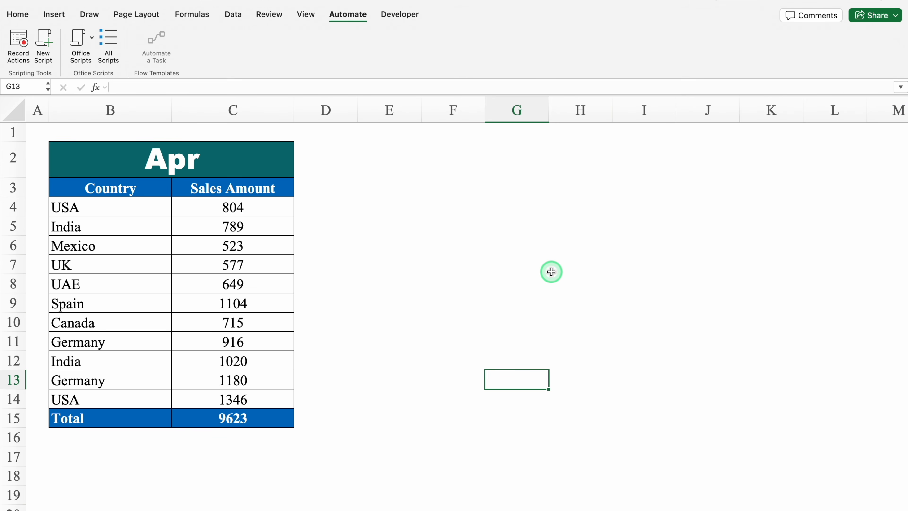